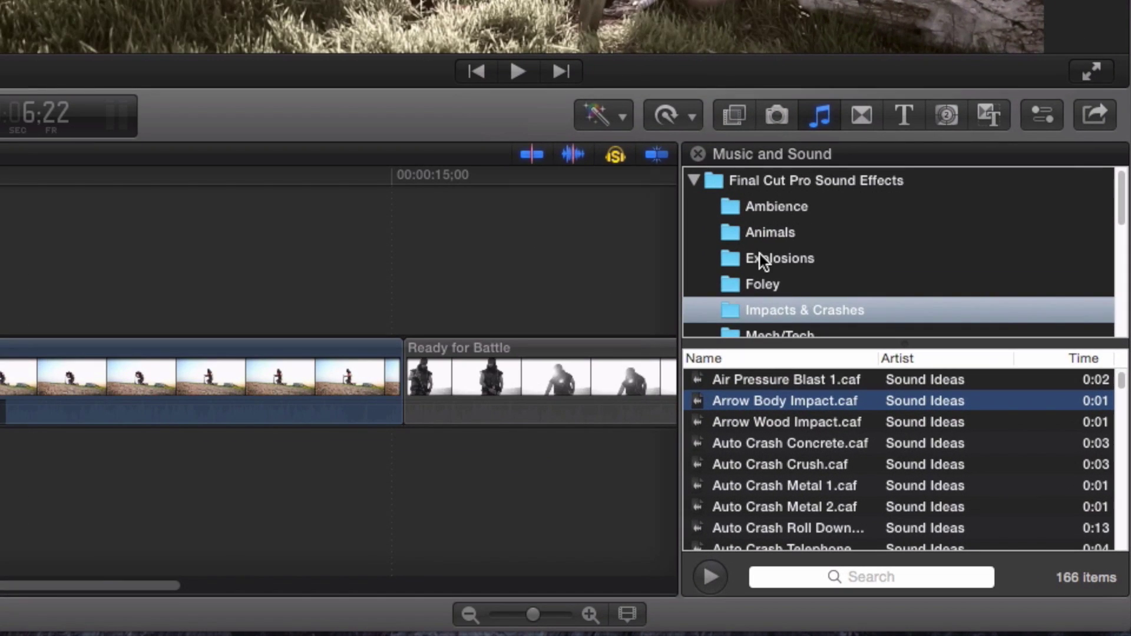
# Hide and reshow the Music and Sound browser, then collapse the Final Cut Pro Sound Effects folder
pyautogui.click(818, 122)
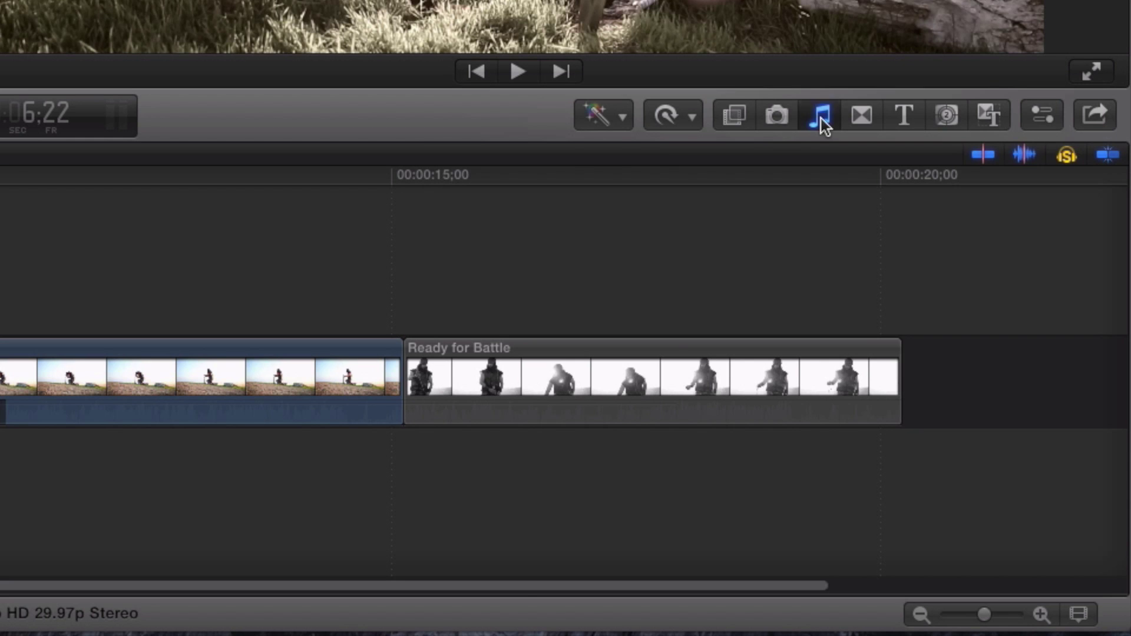
pyautogui.click(821, 118)
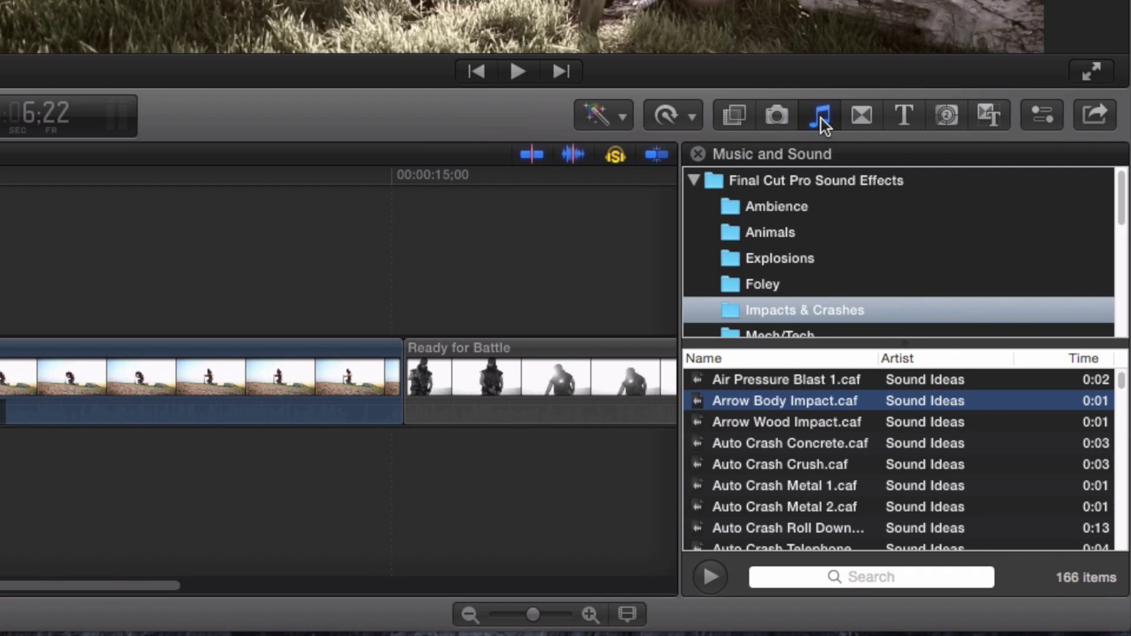
pyautogui.click(693, 180)
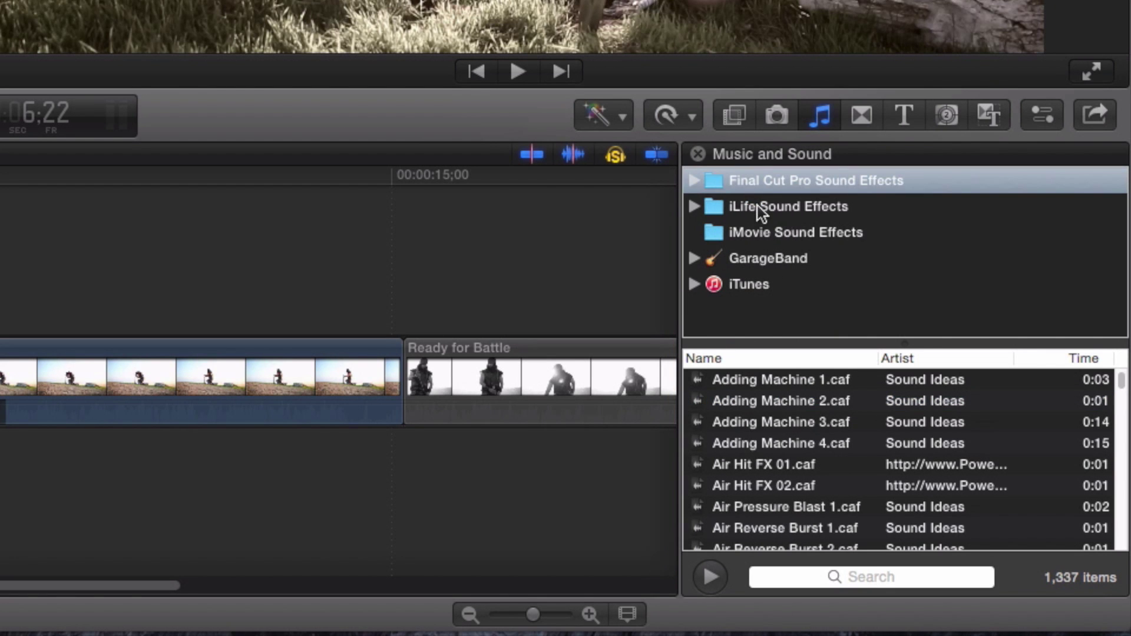
pyautogui.click(691, 181)
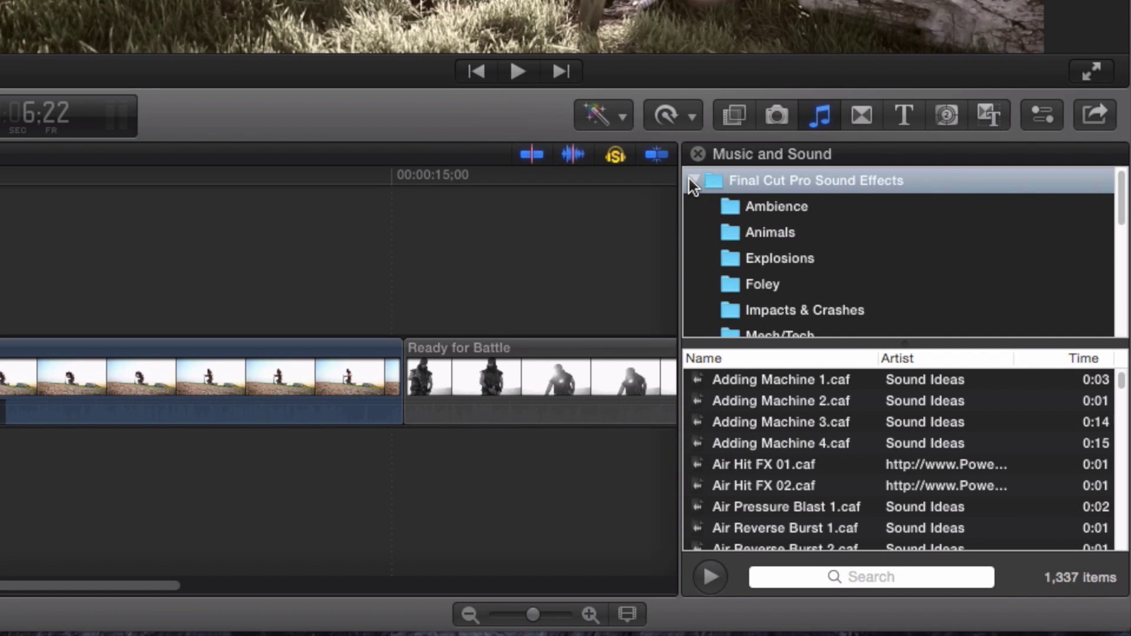
pyautogui.click(691, 181)
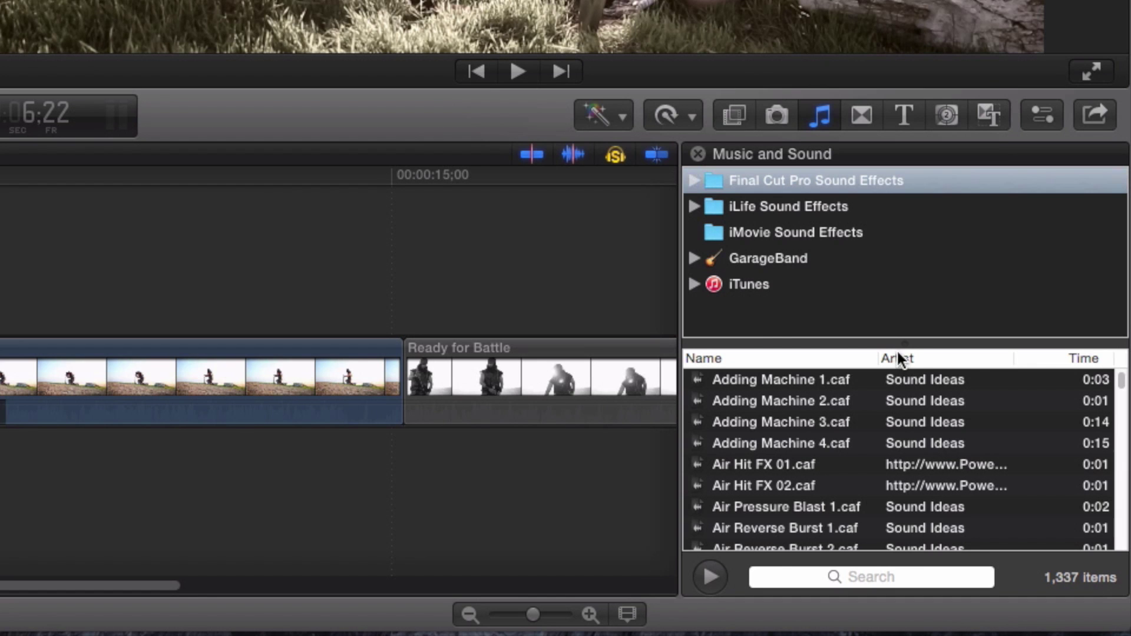
# Shrink the folder tree into a popup chooser and pick the Impacts & Crashes folder
pyautogui.moveTo(897, 345); pyautogui.dragTo(860, 160)
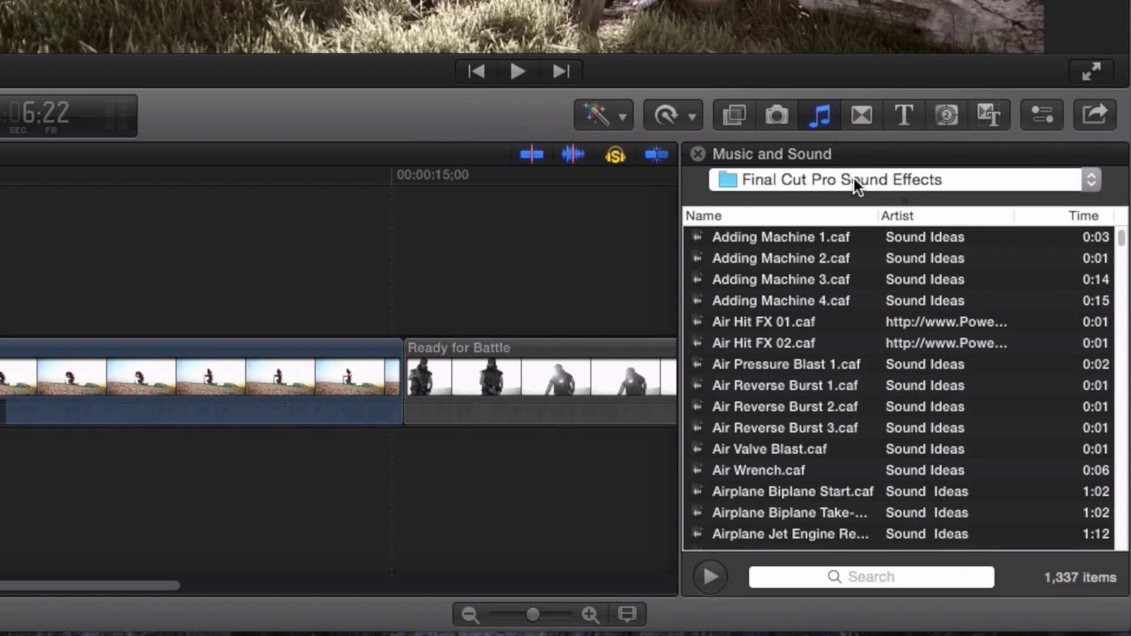
pyautogui.click(854, 182)
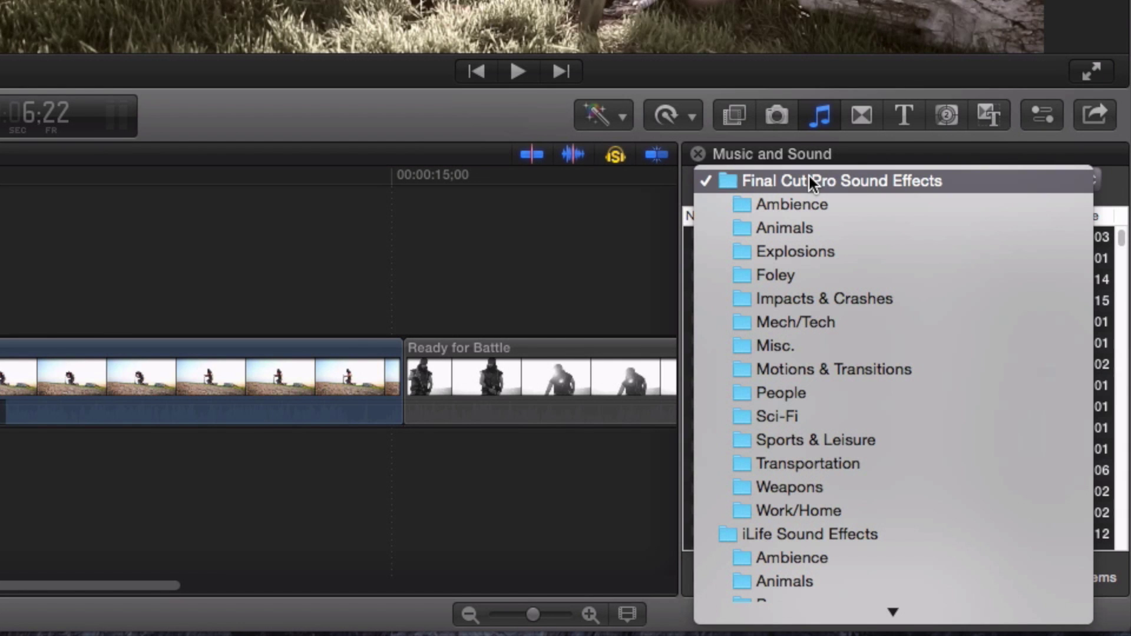
pyautogui.click(806, 293)
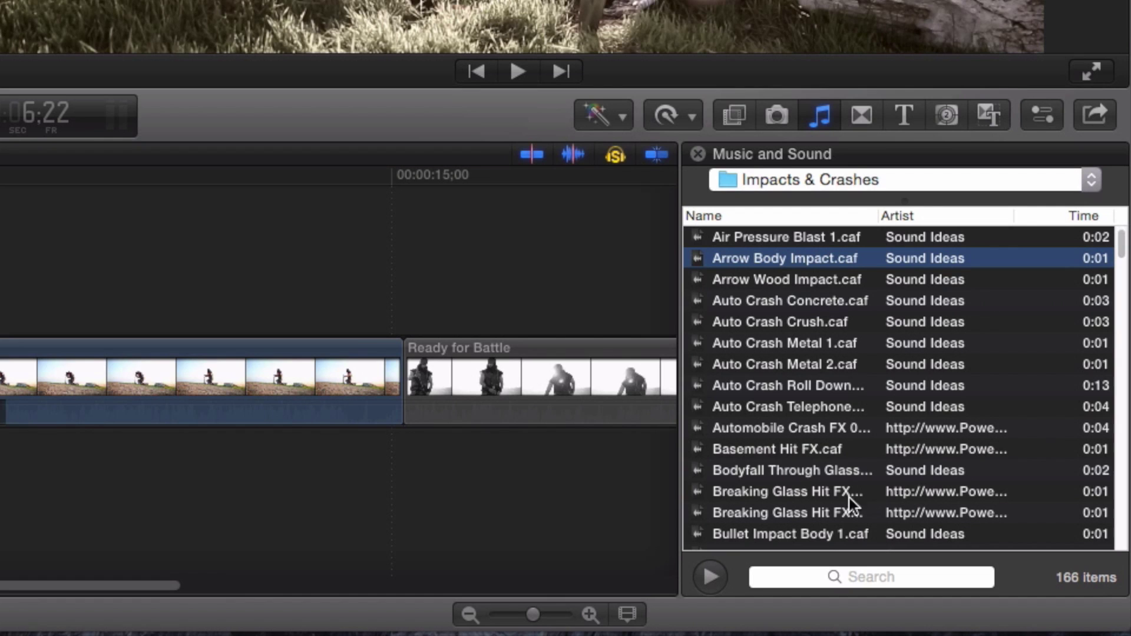
# Preview the Arrow Wood Impact and Auto Crash Metal 2 sounds
pyautogui.click(741, 281)
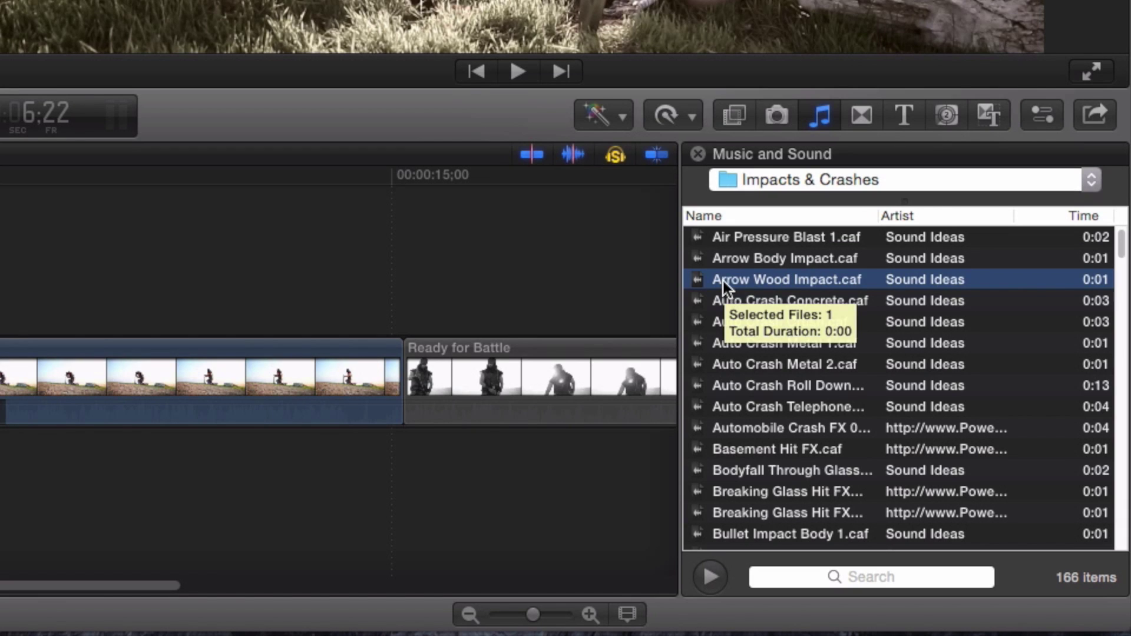
pyautogui.doubleClick(723, 281)
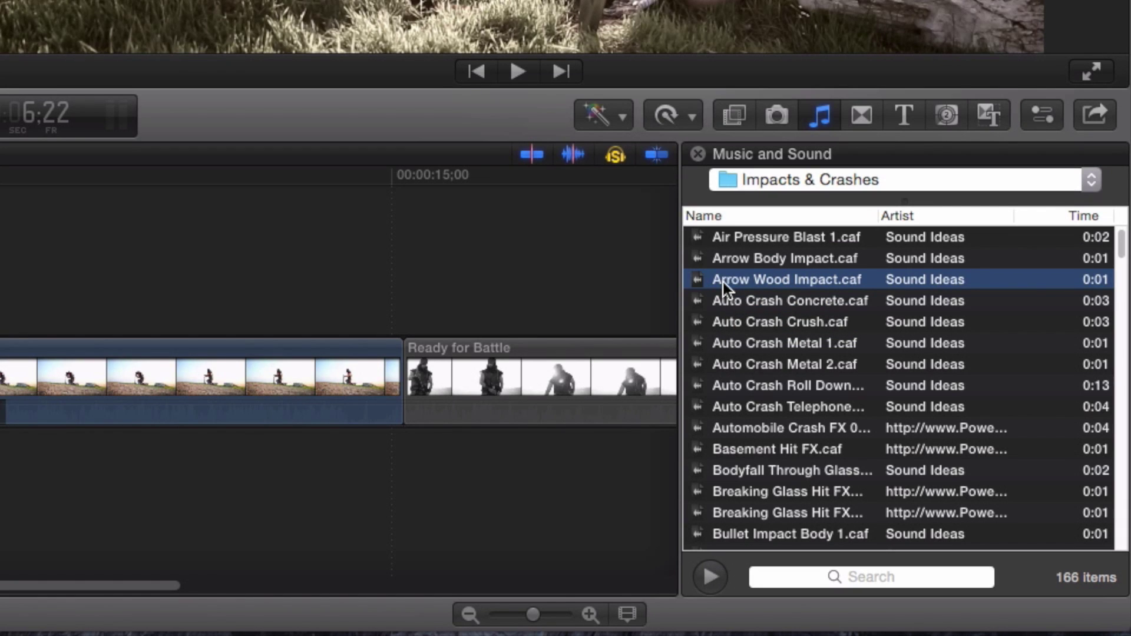
pyautogui.press('Down')
pyautogui.press('Down')
pyautogui.press('Down')
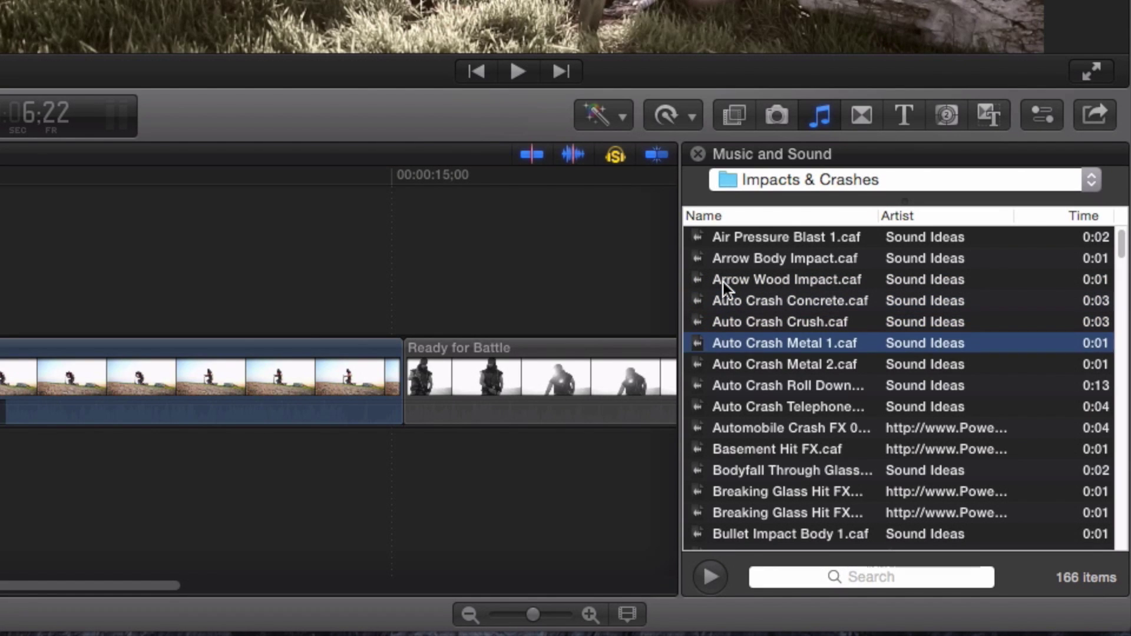
pyautogui.press('Down')
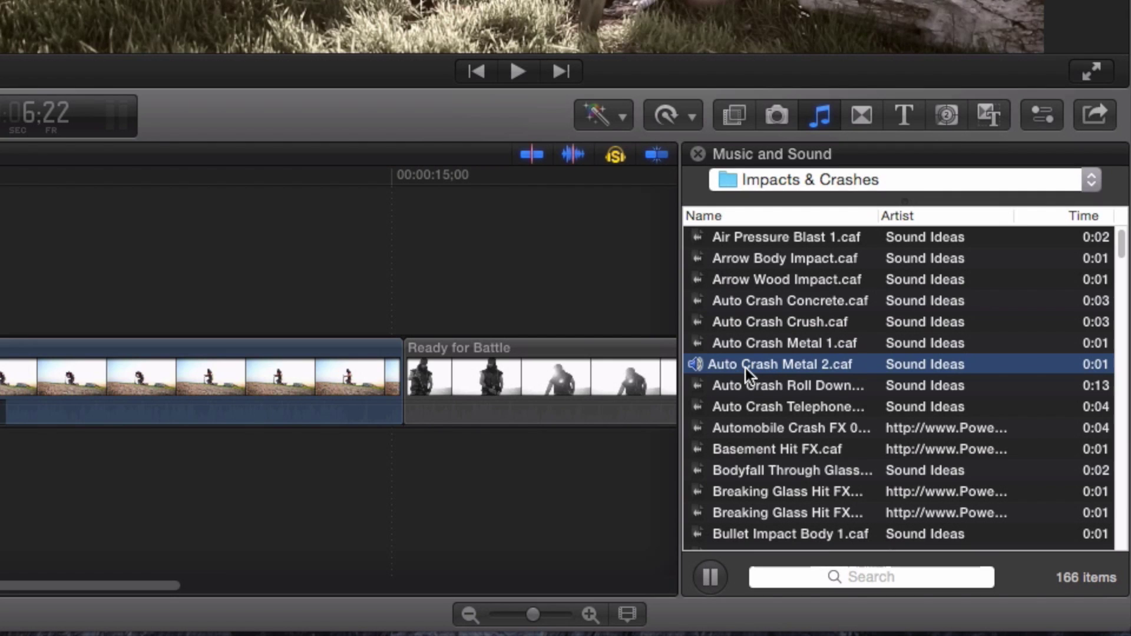
pyautogui.doubleClick(746, 369)
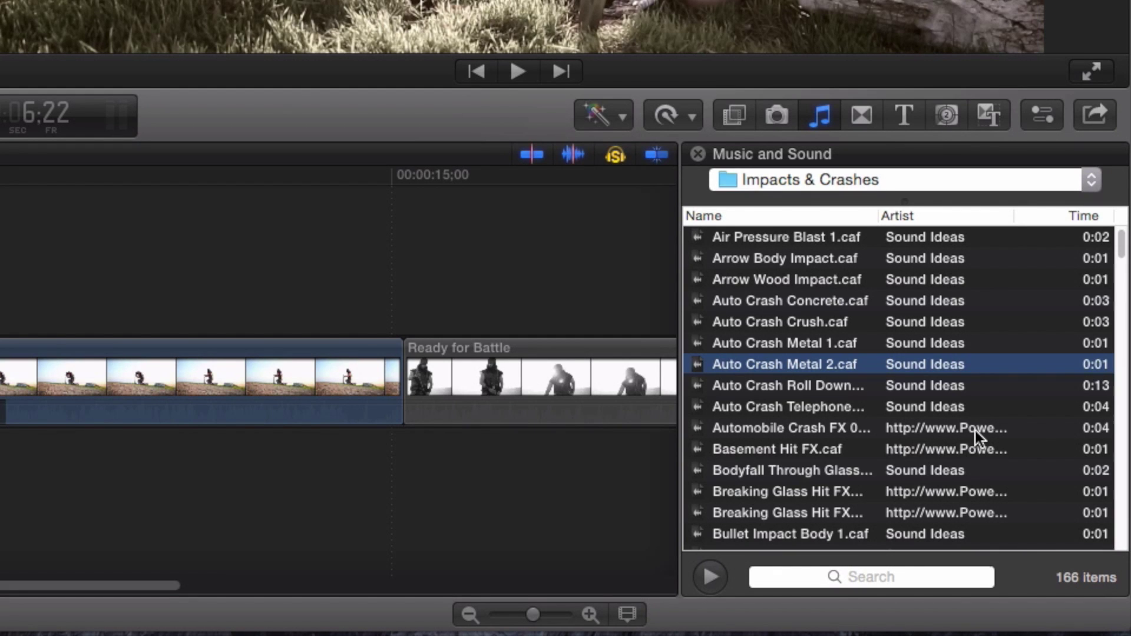
# Keep Impacts & Crashes selected and restore the full folder tree above the sound list
pyautogui.click(823, 179)
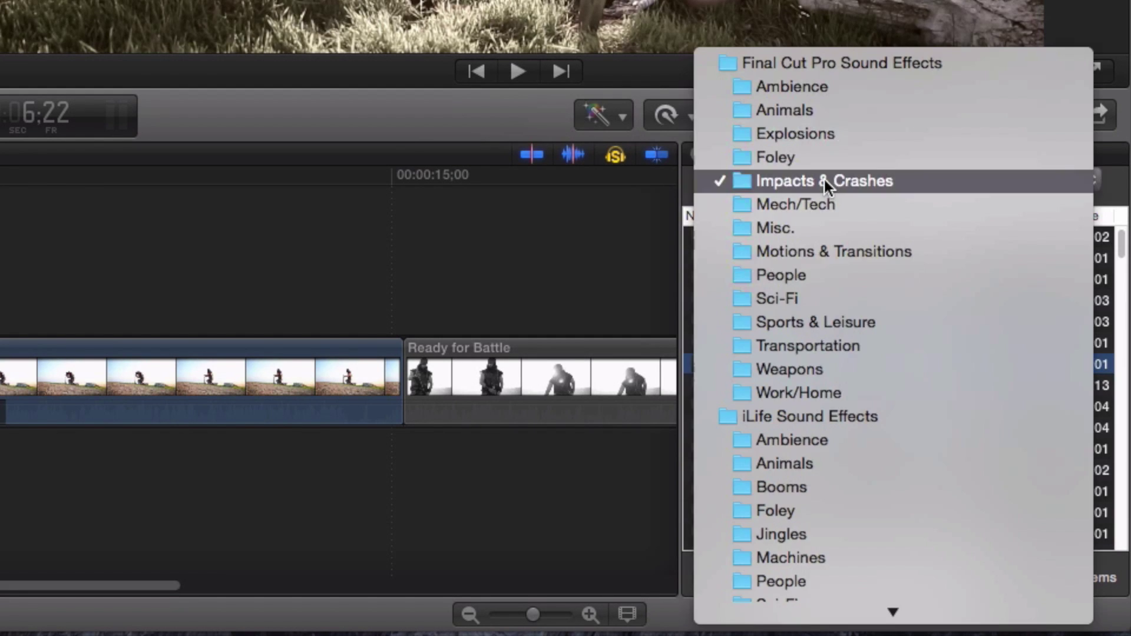
pyautogui.press('Escape')
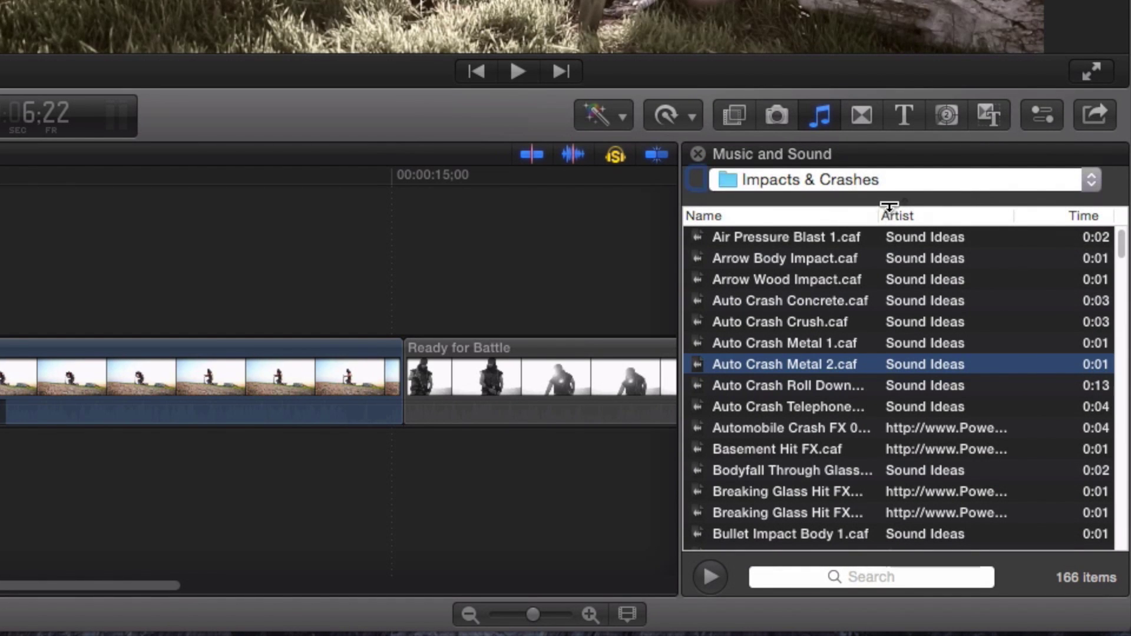
pyautogui.moveTo(889, 207); pyautogui.dragTo(904, 449)
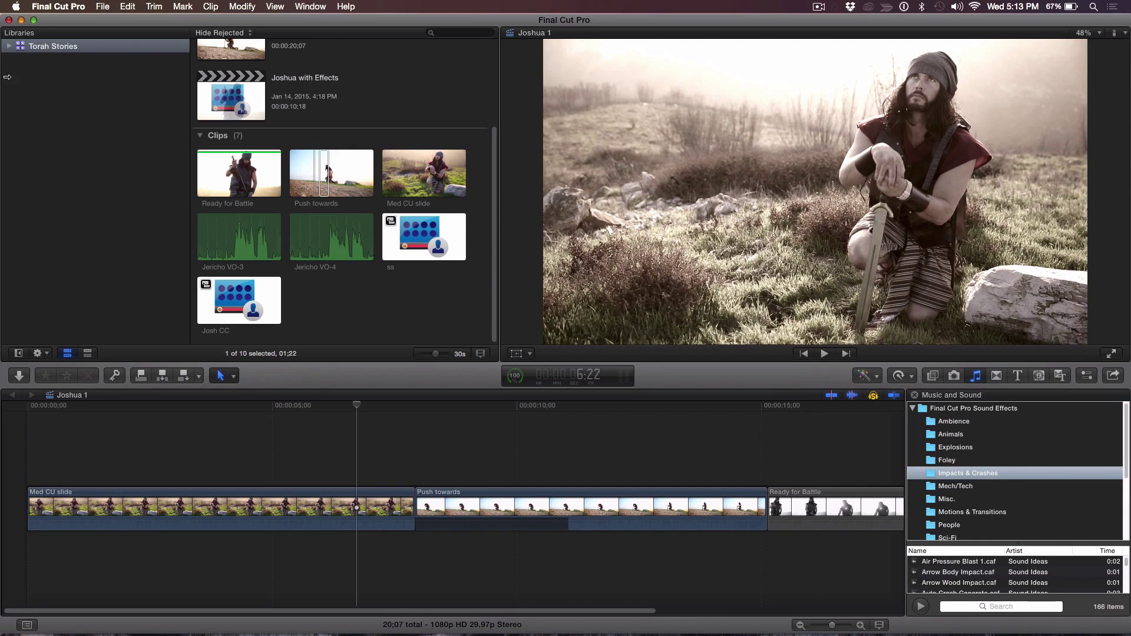
# Save a new library called 'Sound FX Library' and select its 1-14-15 event
pyautogui.click(102, 89)
pyautogui.click(108, 11)
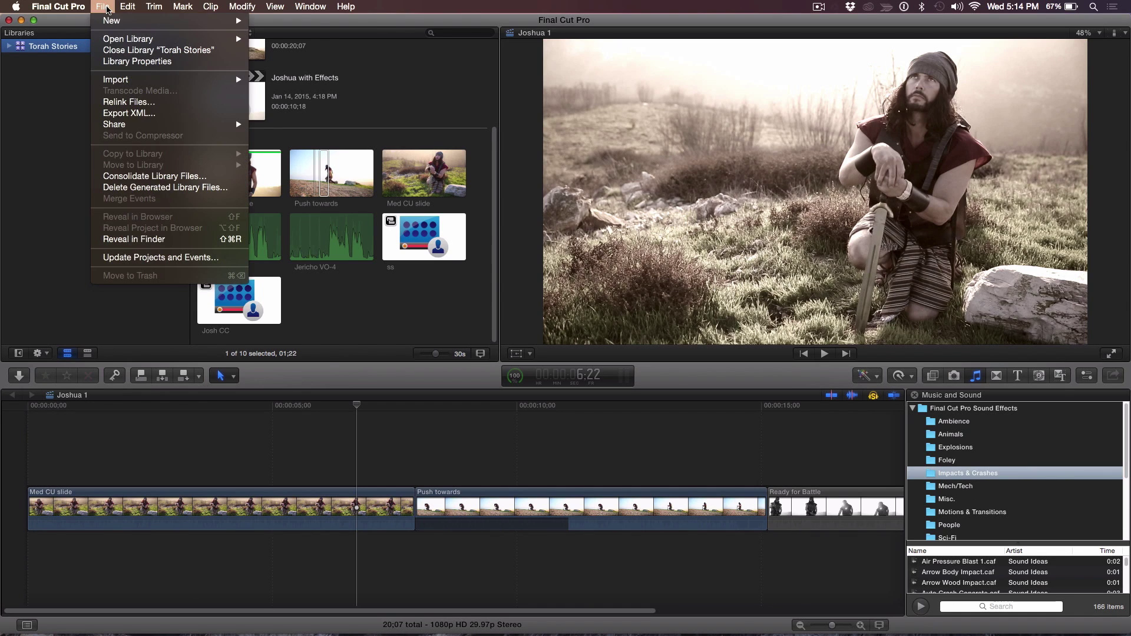
pyautogui.moveTo(111, 26)
pyautogui.click(276, 46)
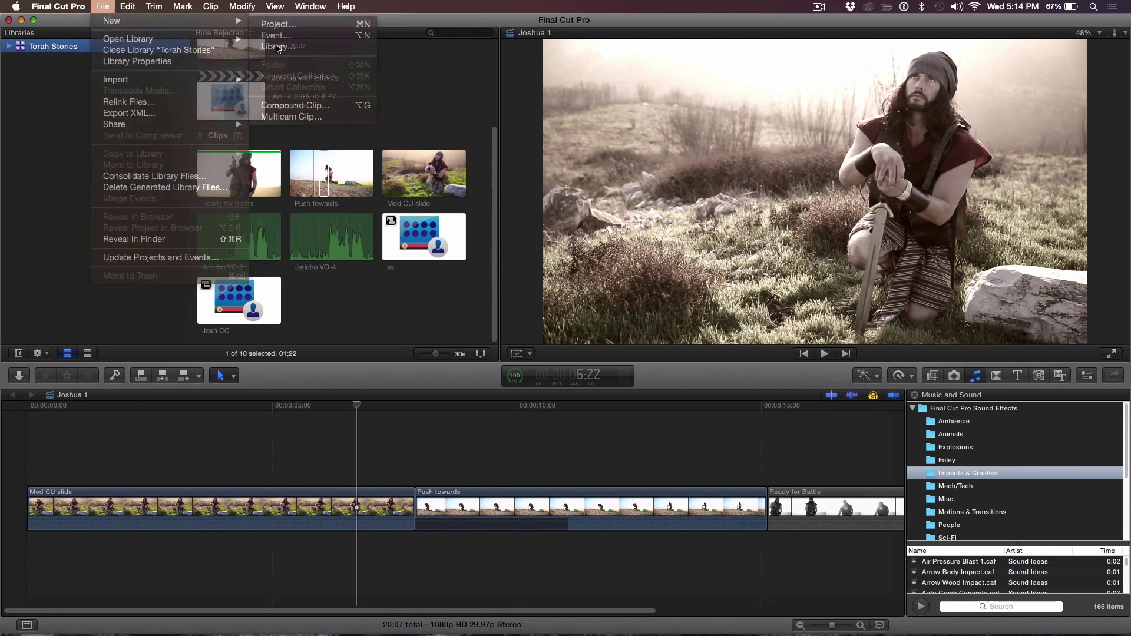
pyautogui.write('Sound FX Library')
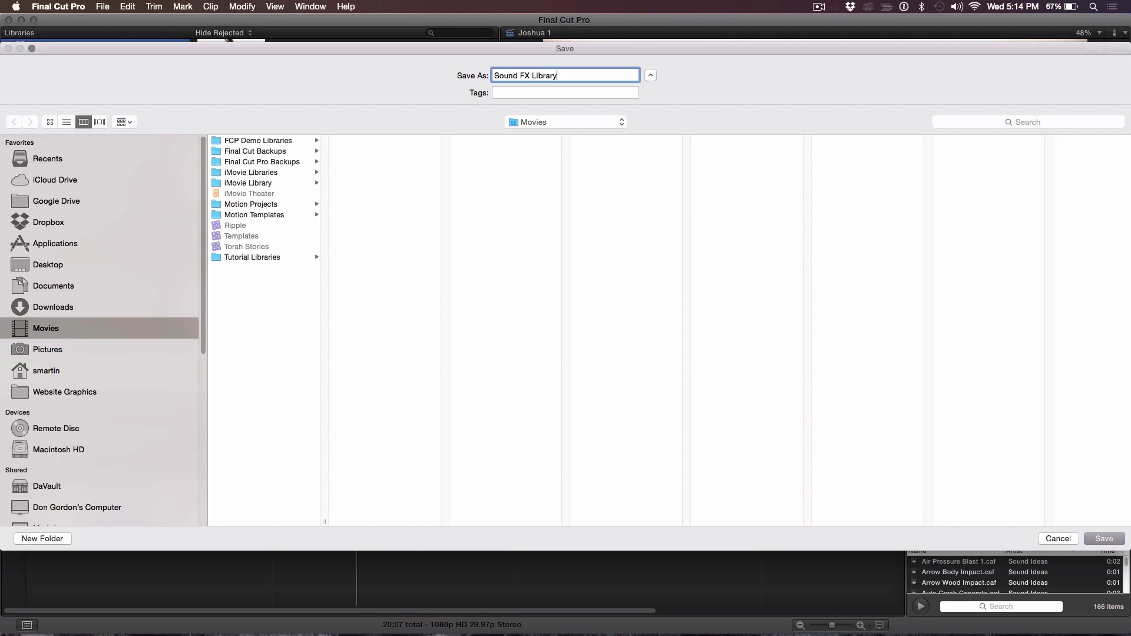
pyautogui.press('Return')
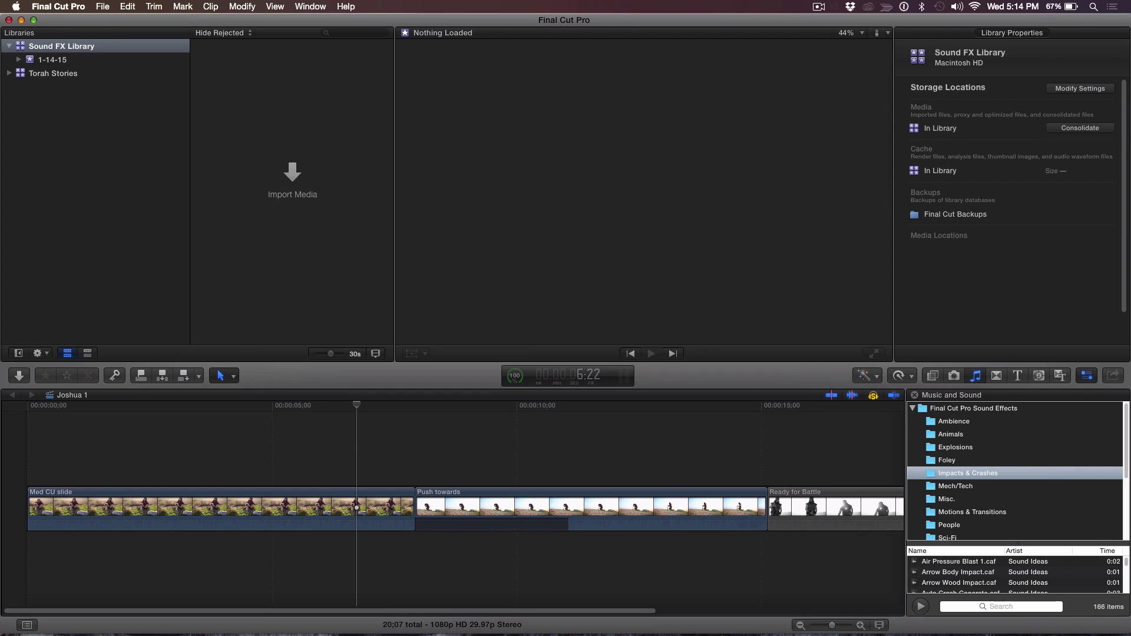
pyautogui.click(33, 63)
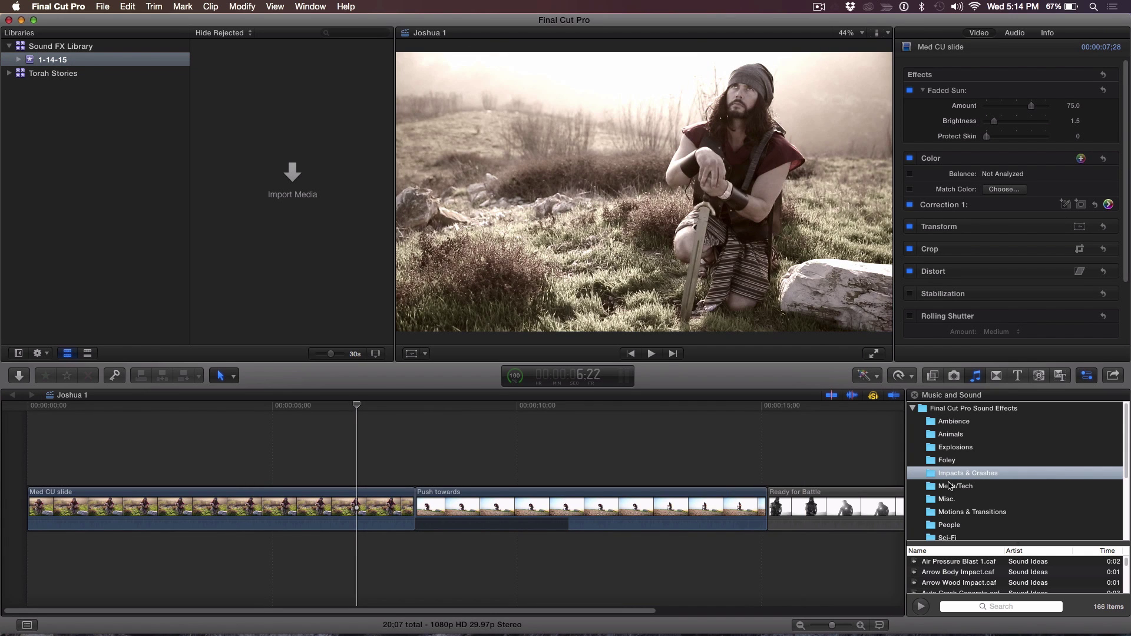
# Import all 166 Impacts & Crashes sounds into the 1-14-15 event, then select Basement Hit FX
pyautogui.click(962, 573)
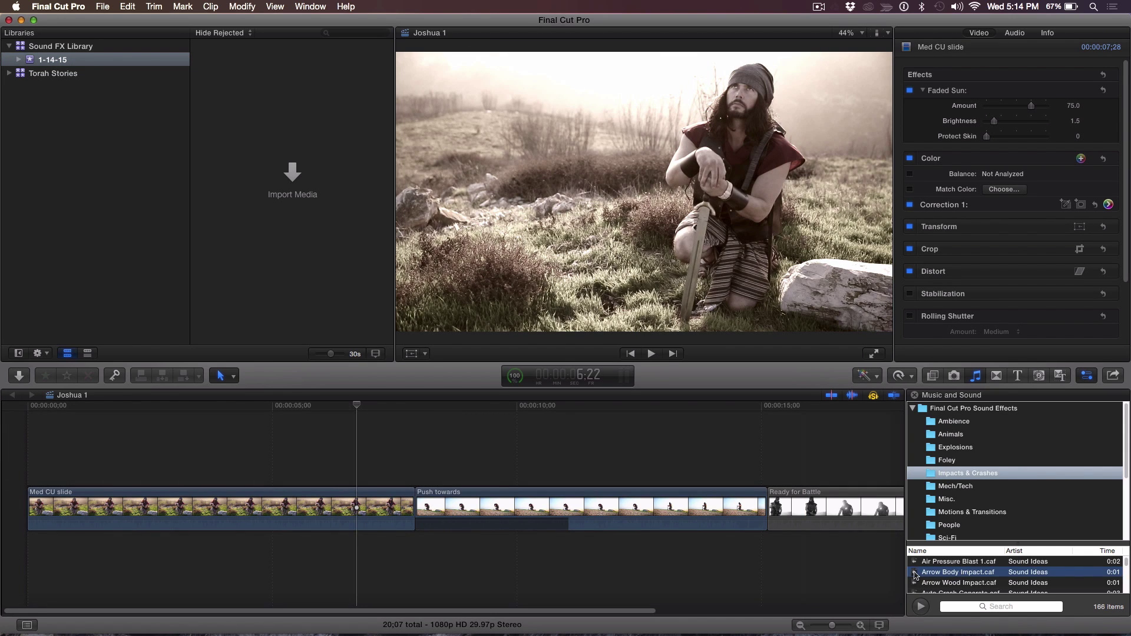
pyautogui.moveTo(916, 576); pyautogui.dragTo(1051, 573)
pyautogui.moveTo(949, 477); pyautogui.dragTo(227, 147)
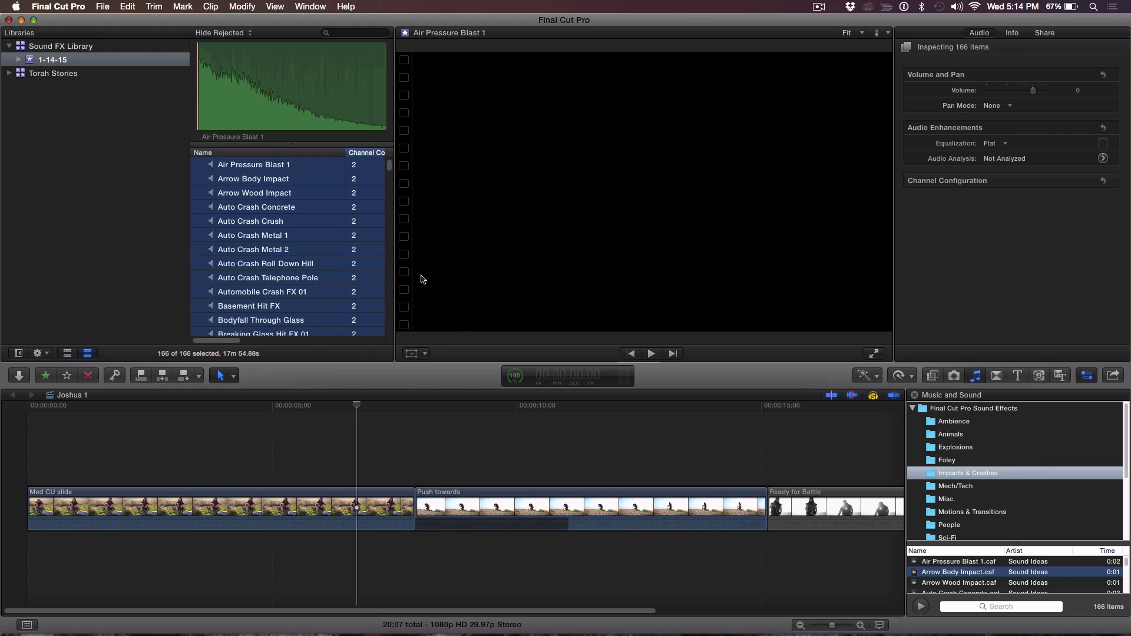
pyautogui.click(389, 311)
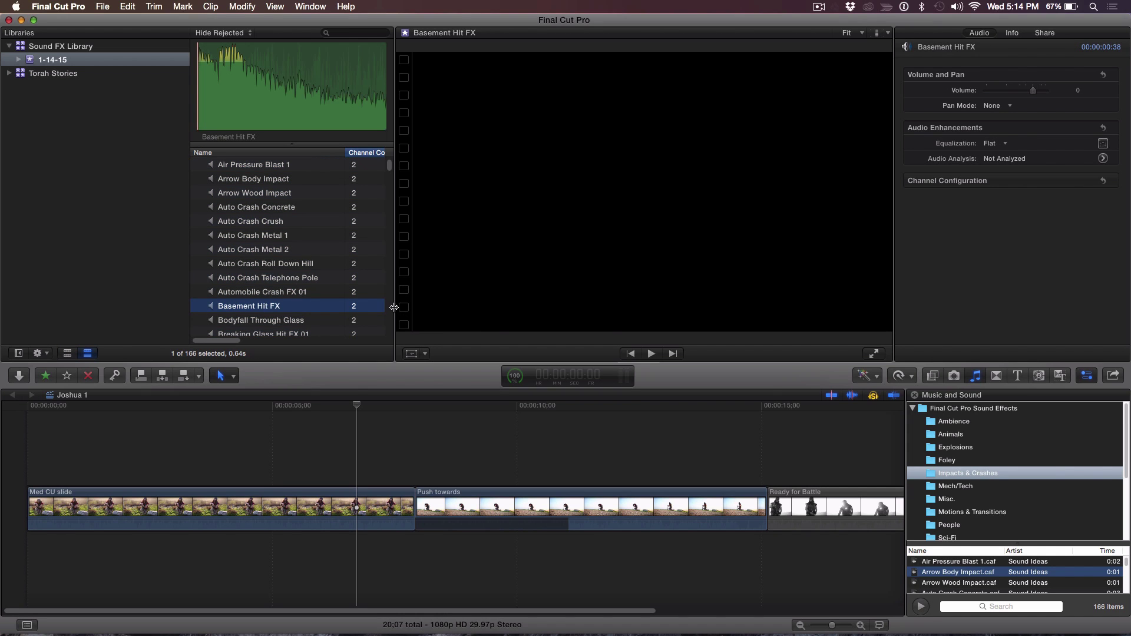
# Widen the clip list to reveal more columns and sort the clips by name
pyautogui.moveTo(394, 307); pyautogui.dragTo(553, 307)
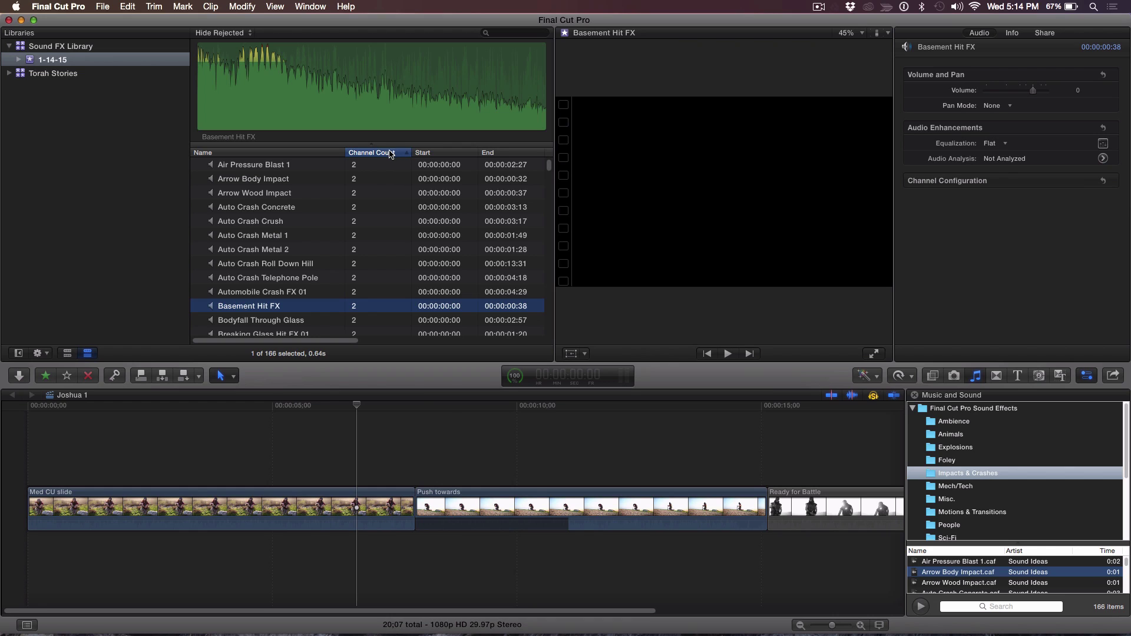
pyautogui.rightClick(389, 154)
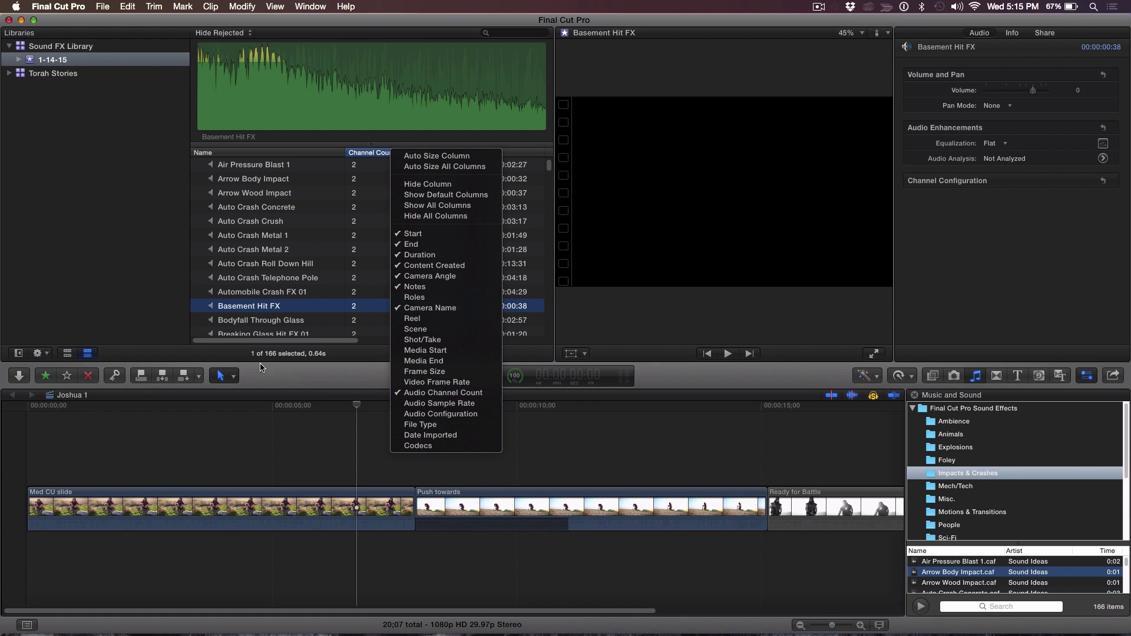
pyautogui.click(238, 333)
pyautogui.scroll(-10, 362, 222)
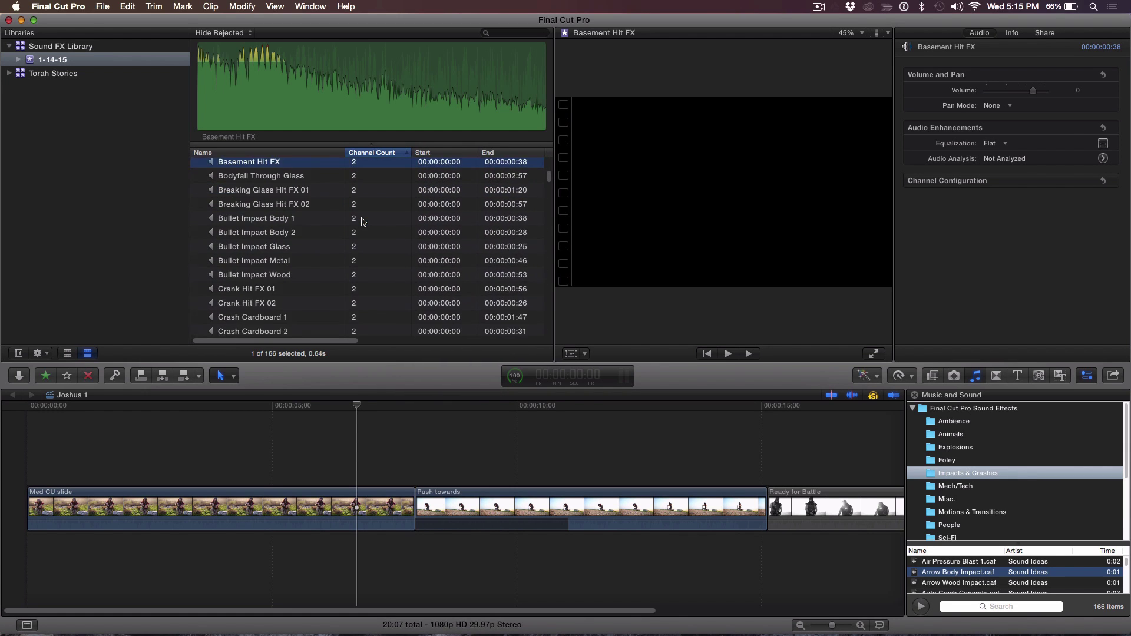
pyautogui.scroll(-3, 362, 222)
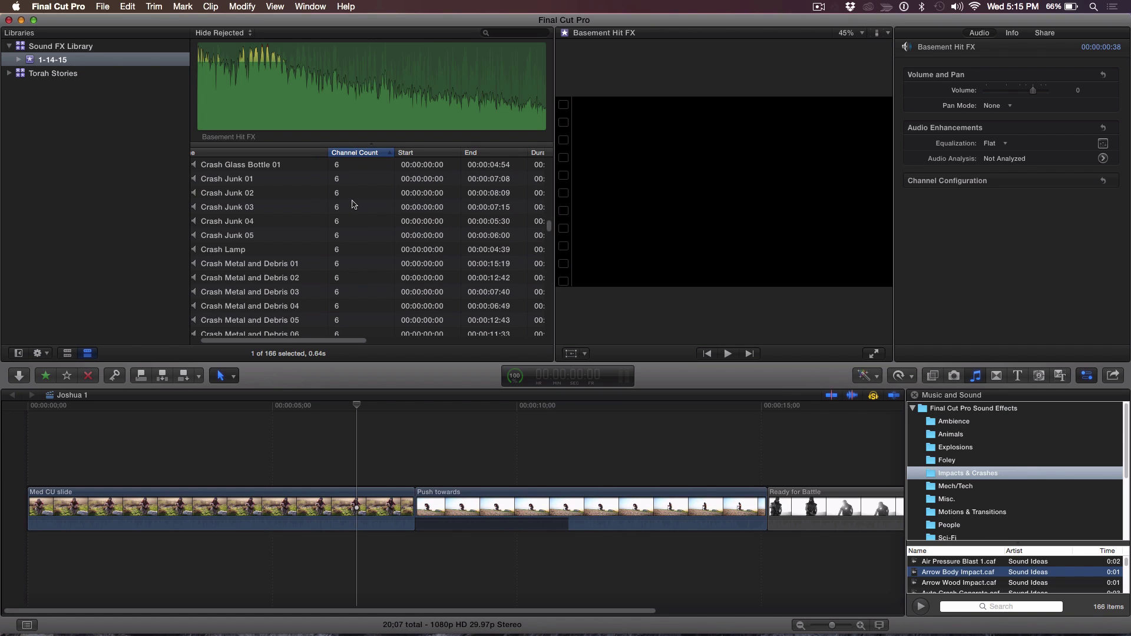
pyautogui.scroll(4, 352, 205)
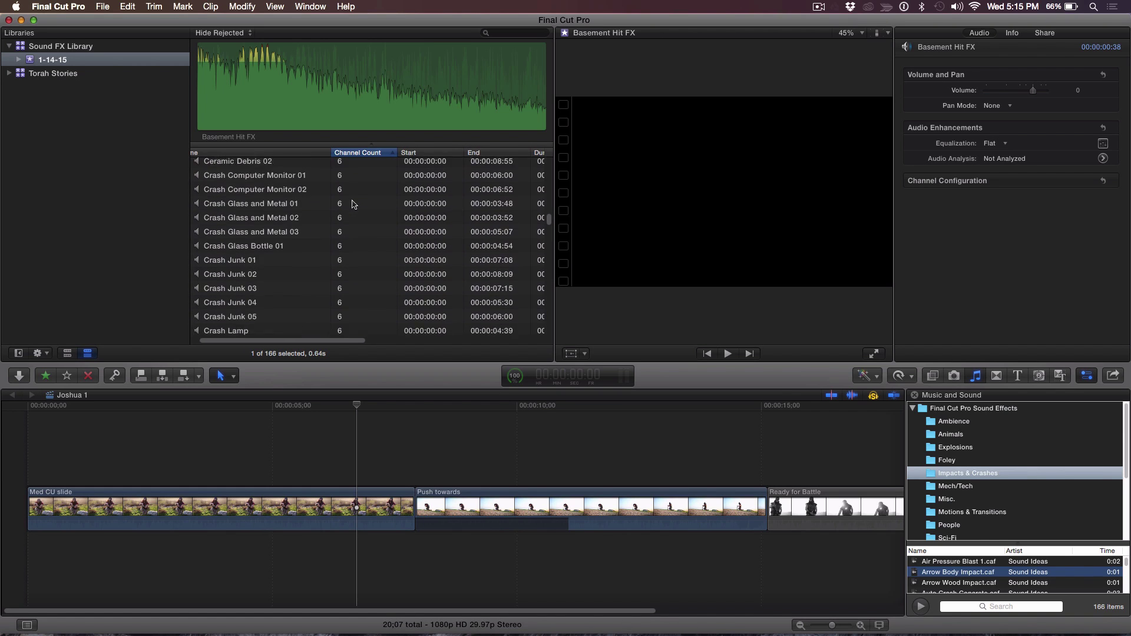
pyautogui.click(304, 154)
# Sort the event's clips by Channel Count so the 6-channel sounds group together
pyautogui.scroll(8, 366, 206)
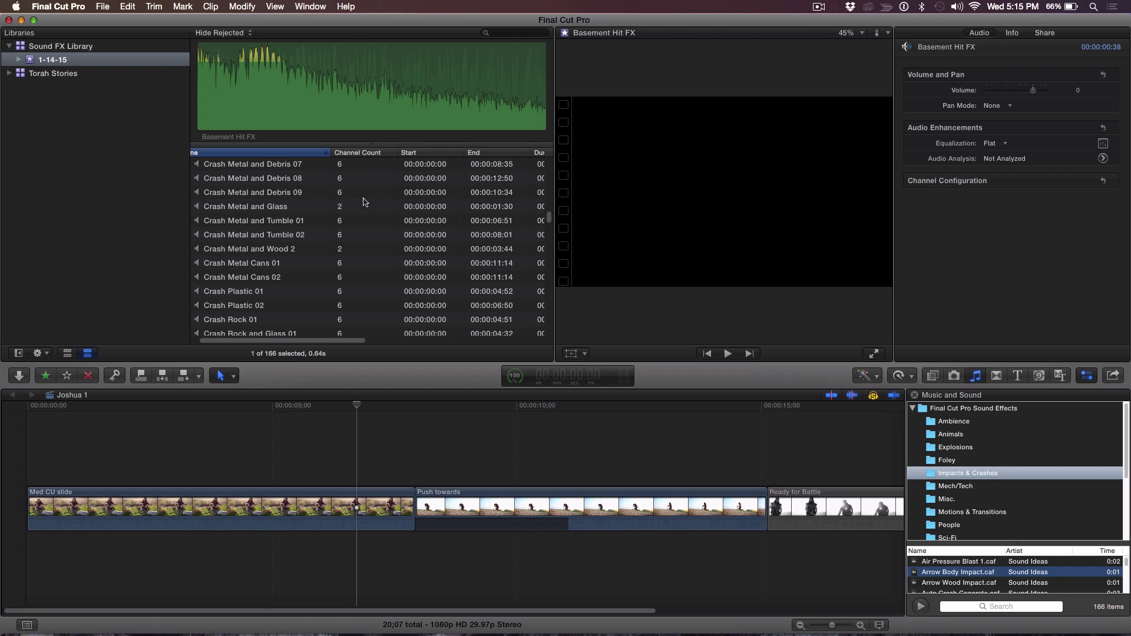
pyautogui.scroll(6, 363, 202)
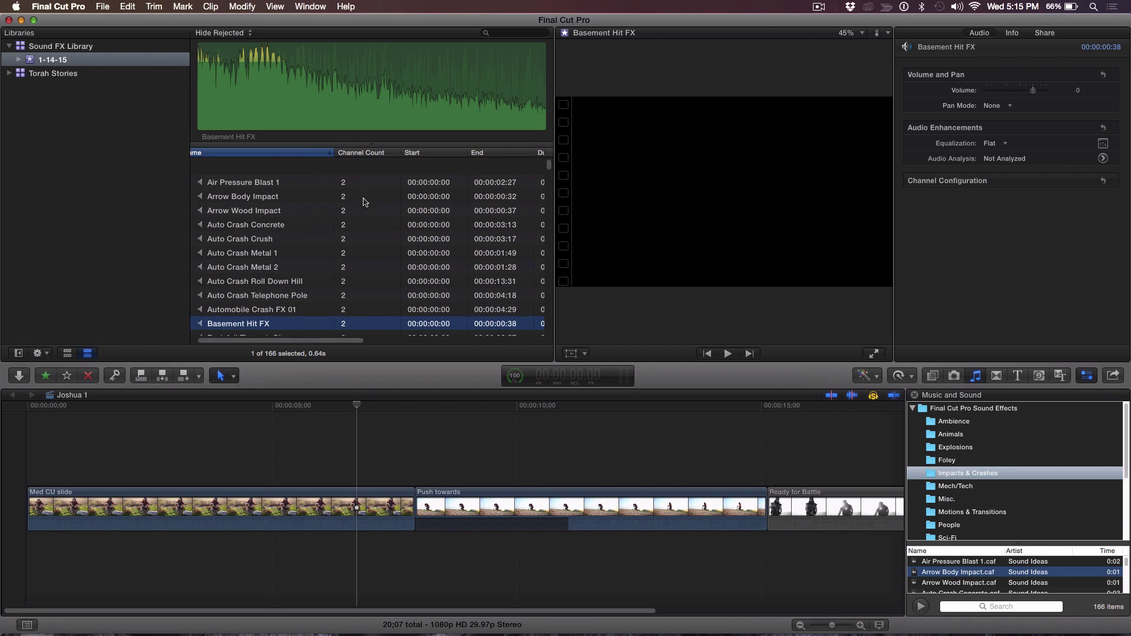
pyautogui.click(371, 155)
pyautogui.scroll(-20, 370, 271)
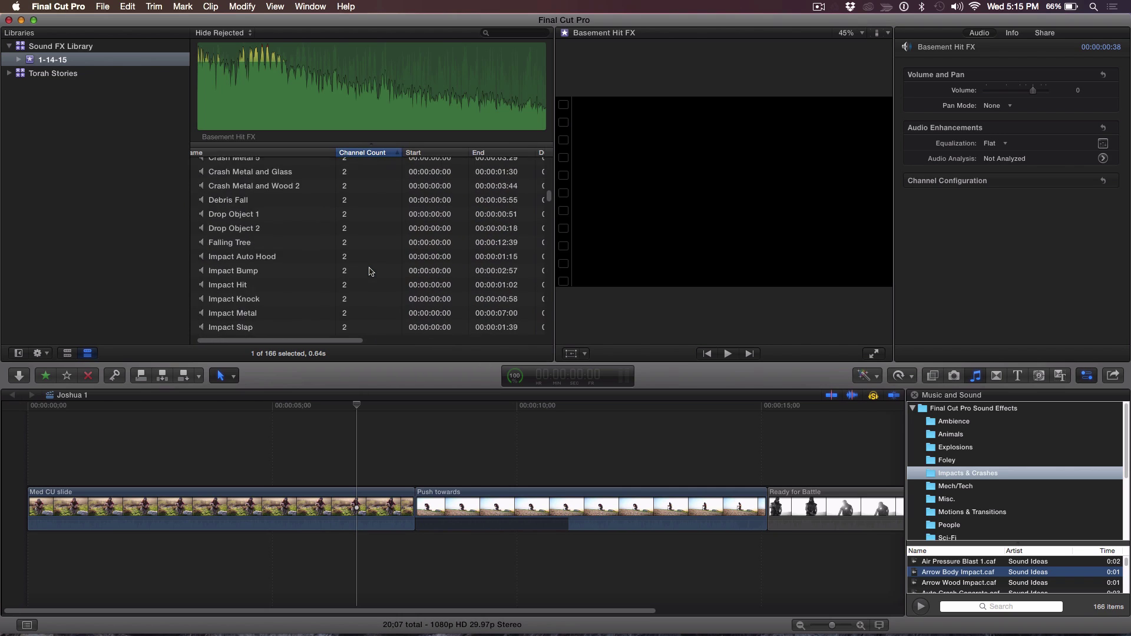
pyautogui.scroll(1, 371, 253)
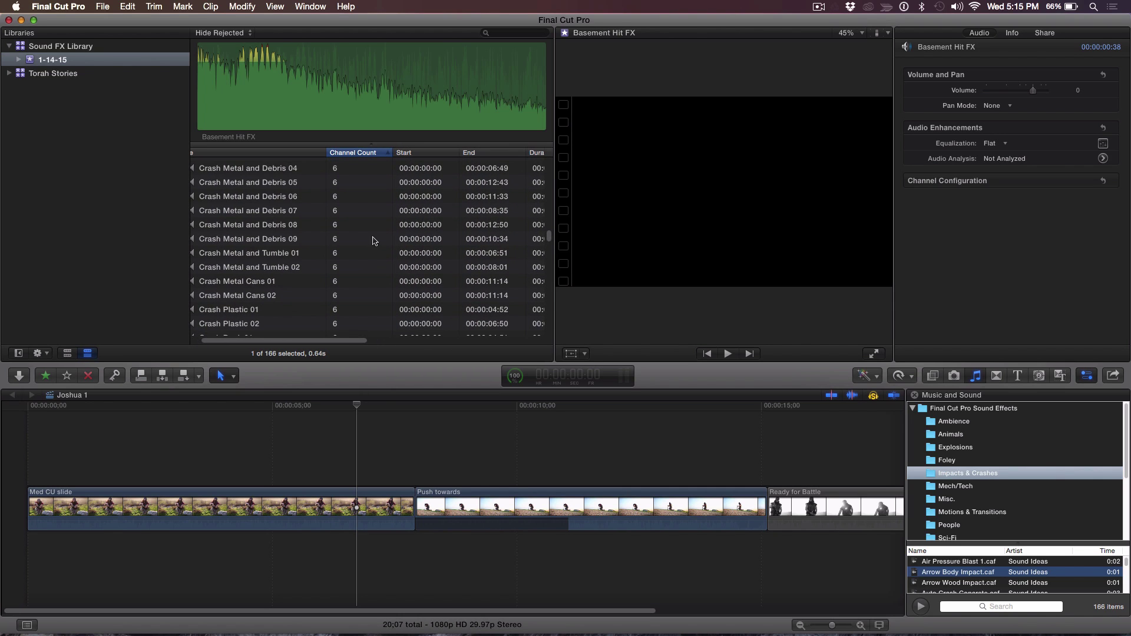
pyautogui.scroll(5, 345, 299)
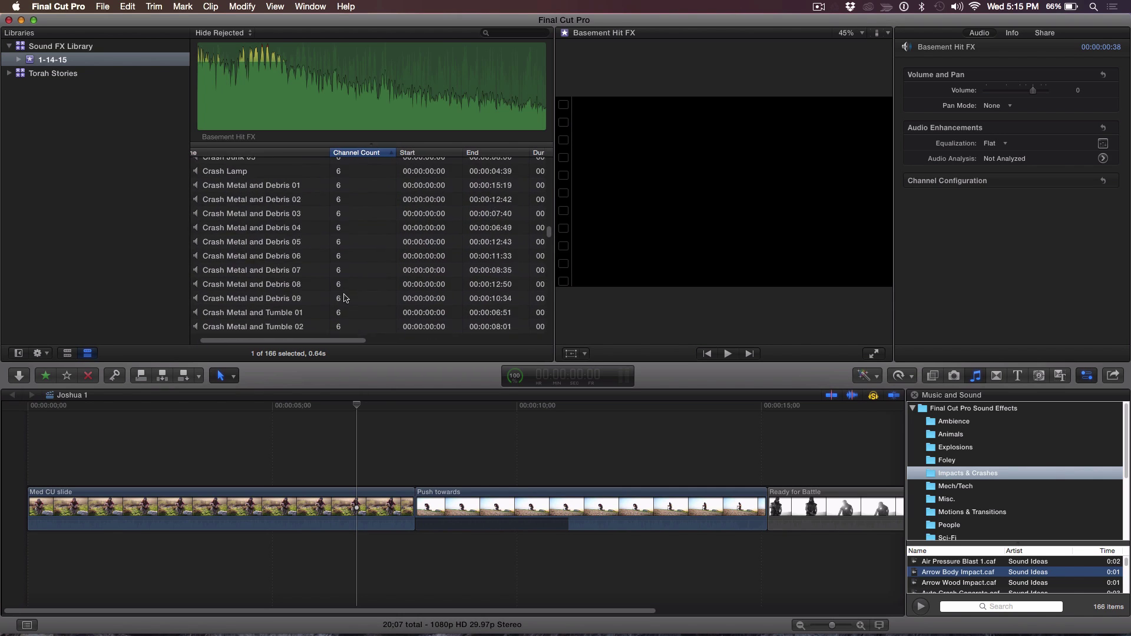
pyautogui.scroll(-3, 345, 299)
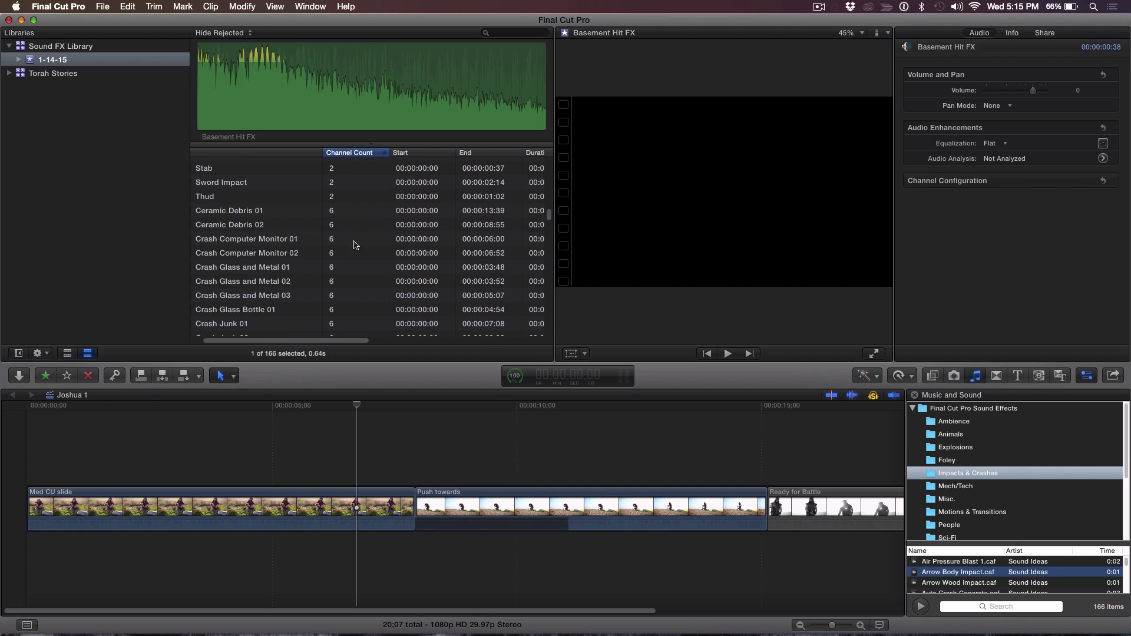
pyautogui.click(382, 155)
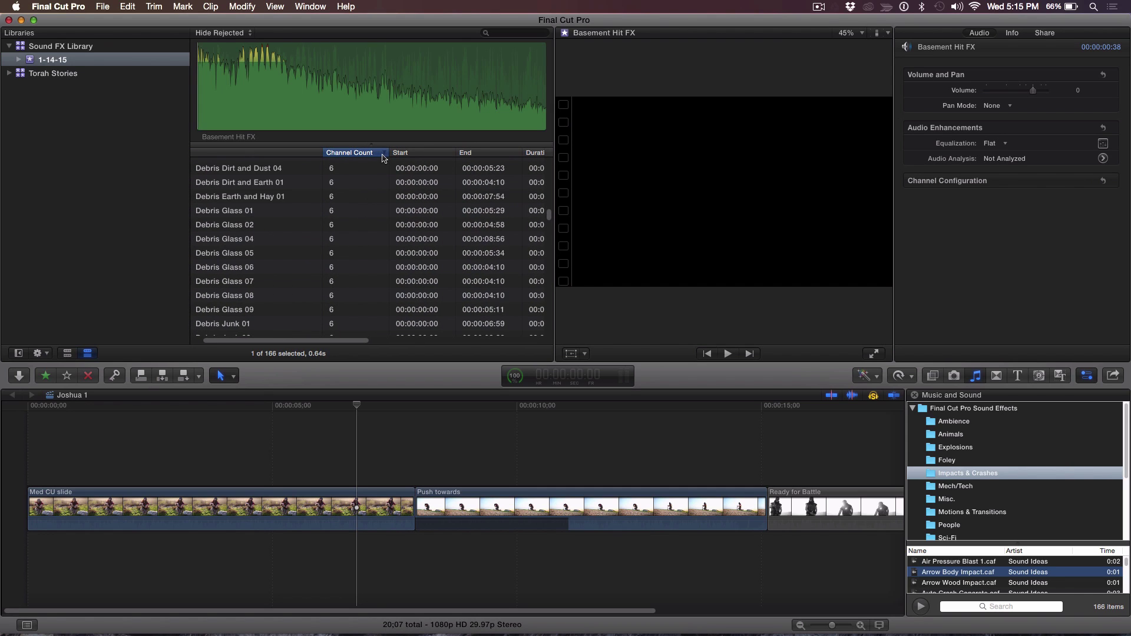
pyautogui.scroll(-2, 281, 235)
pyautogui.hscroll(-1, 281, 236)
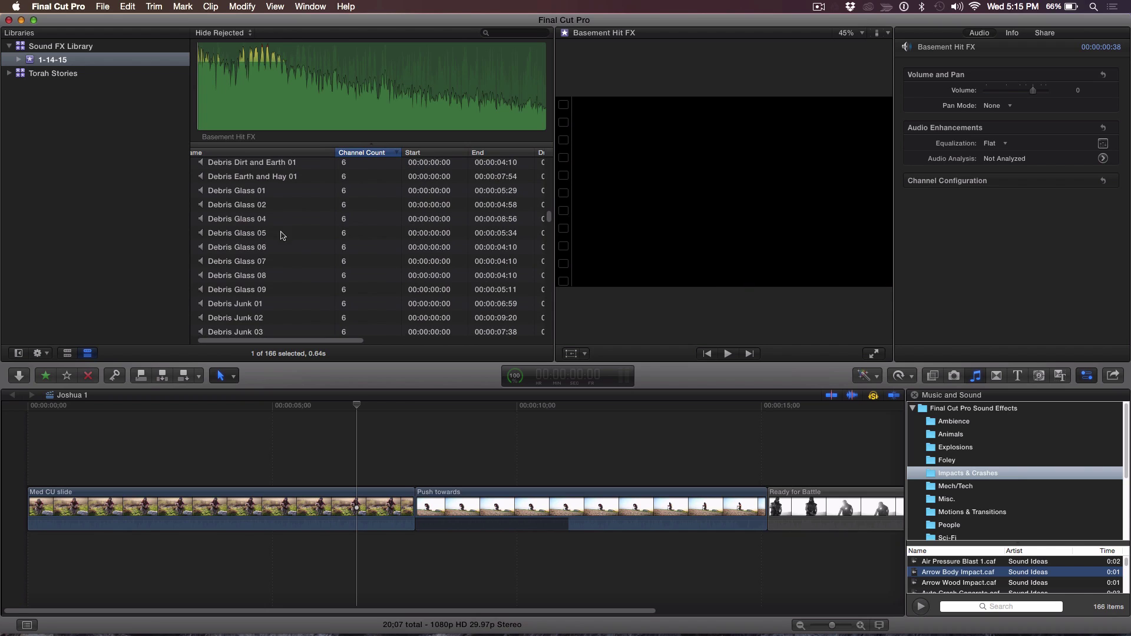
pyautogui.scroll(1, 248, 213)
pyautogui.hscroll(-1, 248, 214)
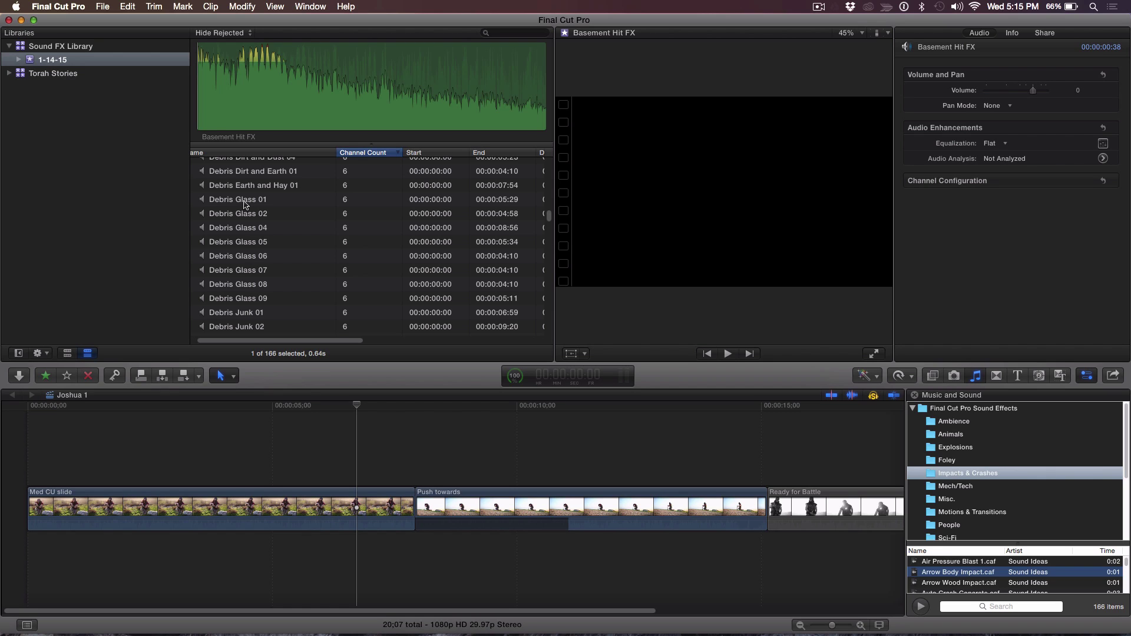
# Play Debris Glass 01 and step through the following Debris Glass clips to Debris Glass 04
pyautogui.click(248, 203)
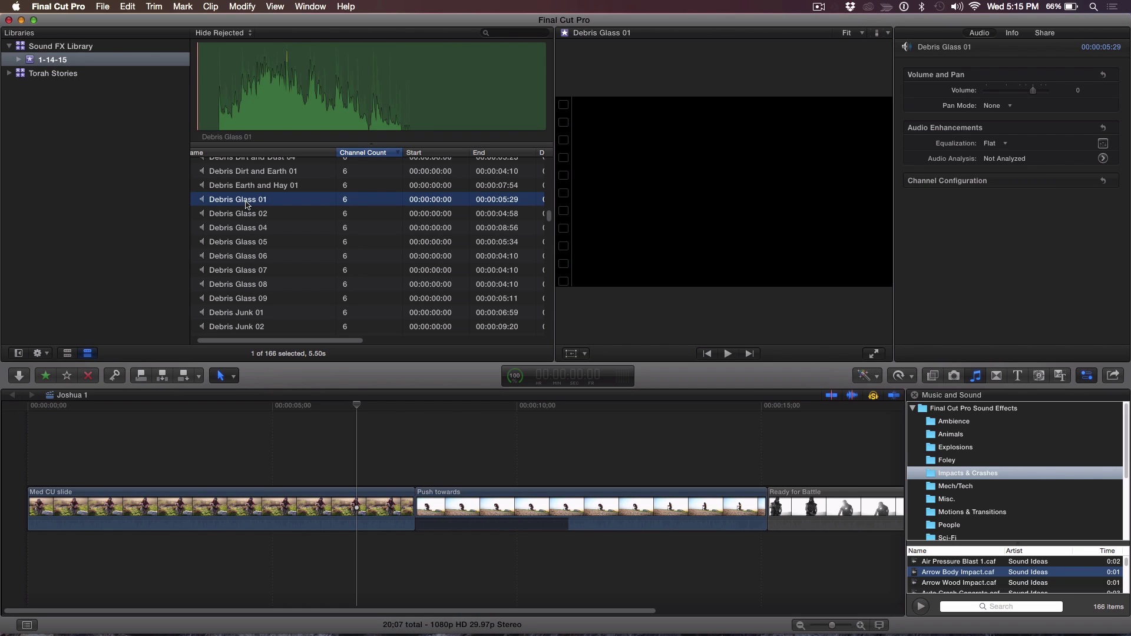
pyautogui.press('space')
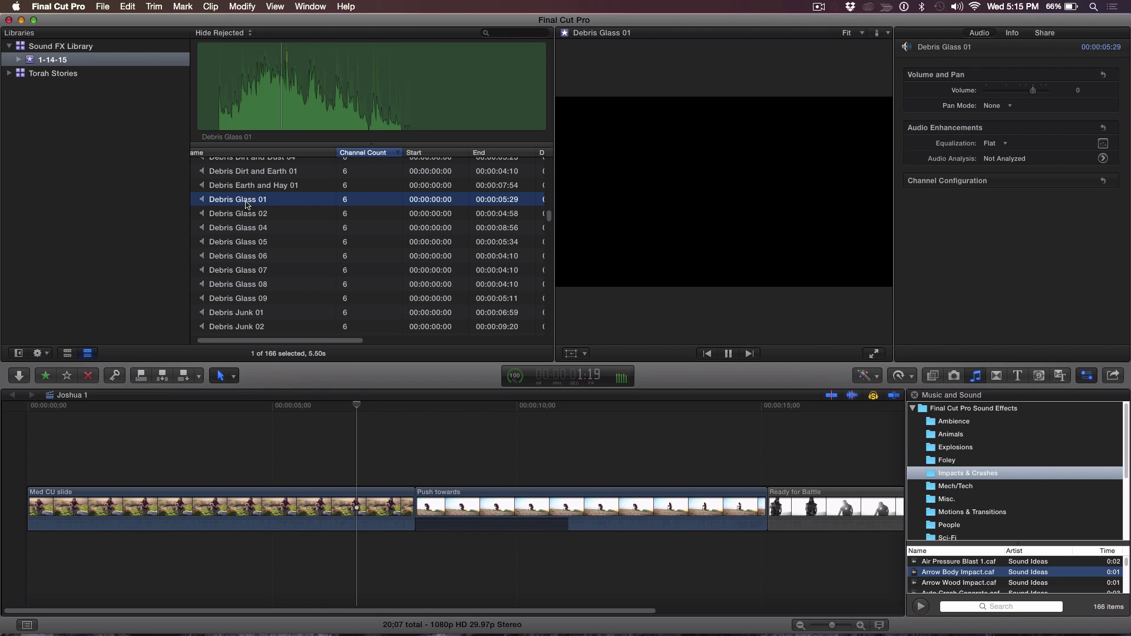
pyautogui.press('Down')
pyautogui.press('Down')
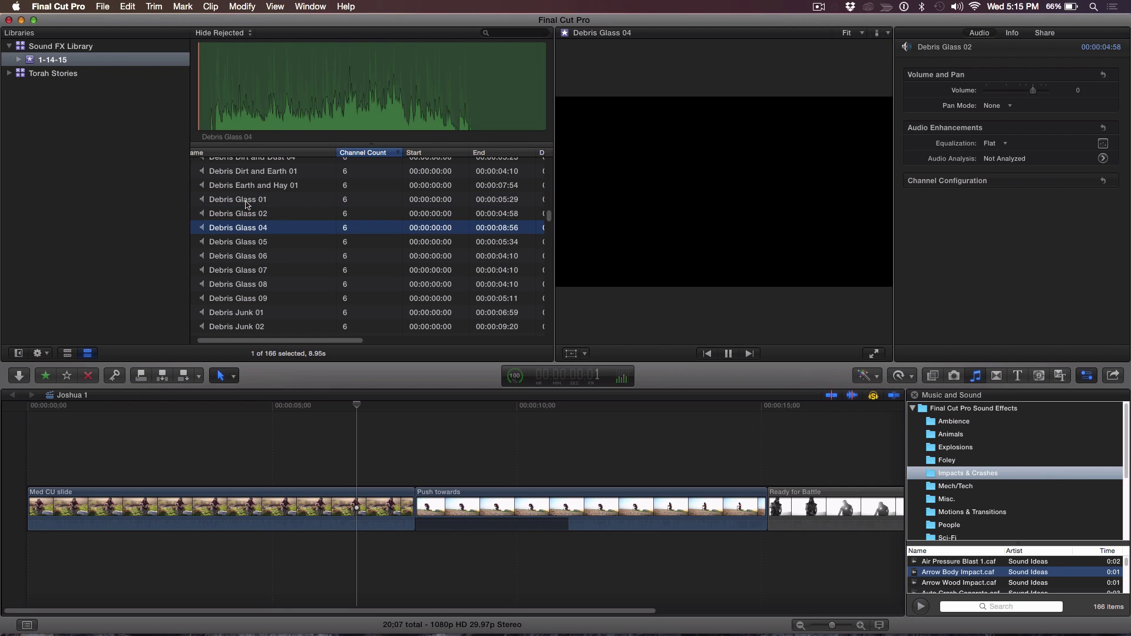
pyautogui.press('Down')
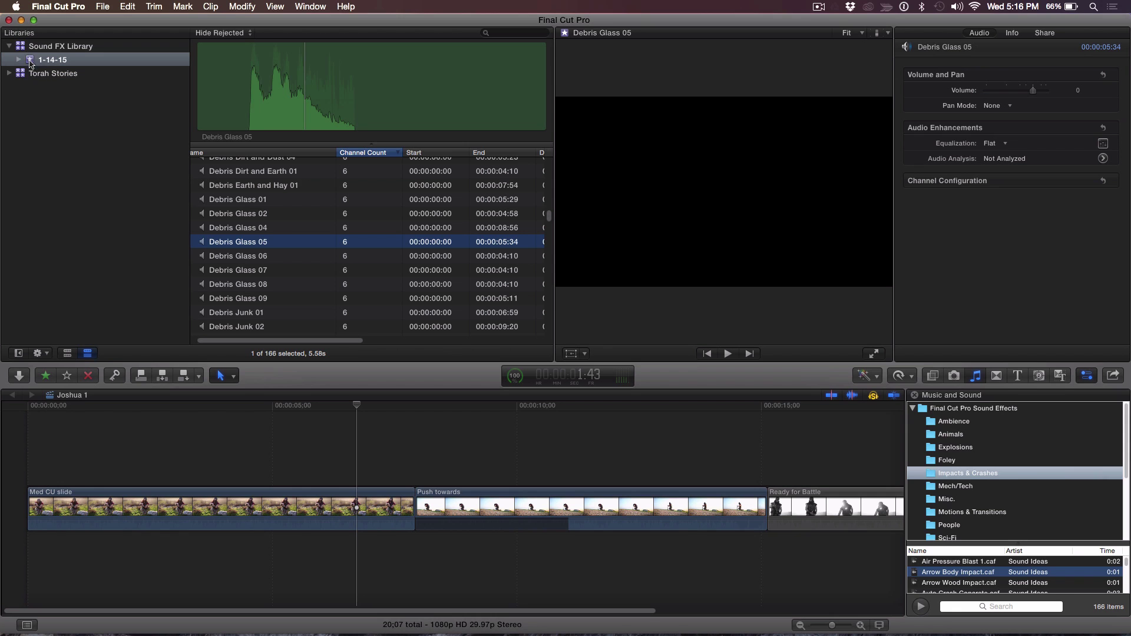
pyautogui.rightClick(30, 61)
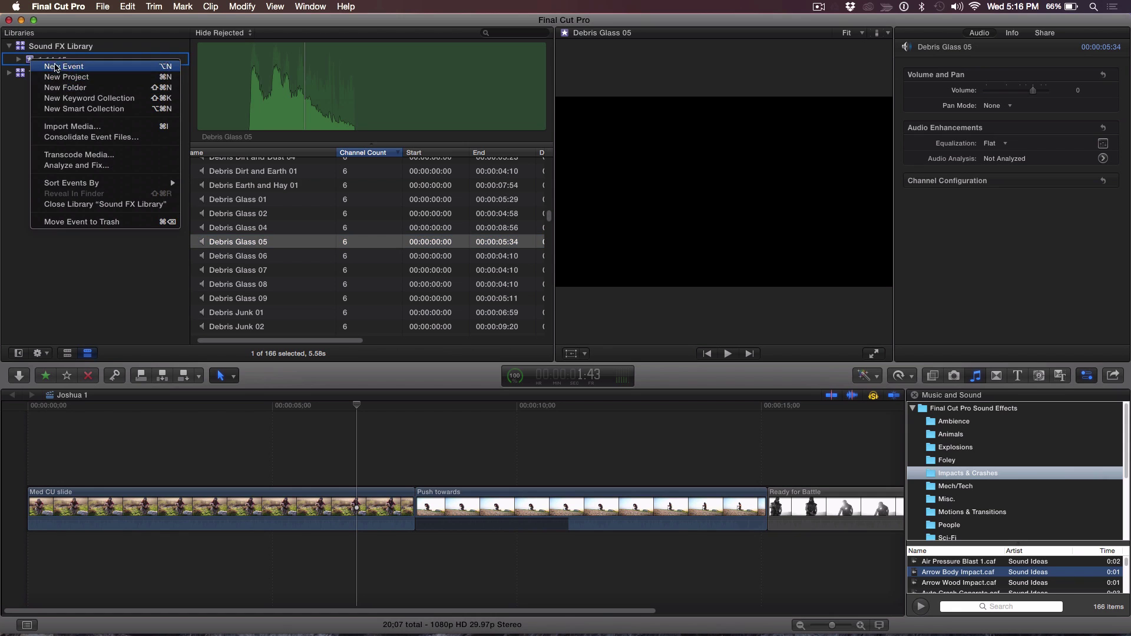
# Add a smart collection named '6 Channel Crashes' to the 1-14-15 event and open its filter rules
pyautogui.press('Escape')
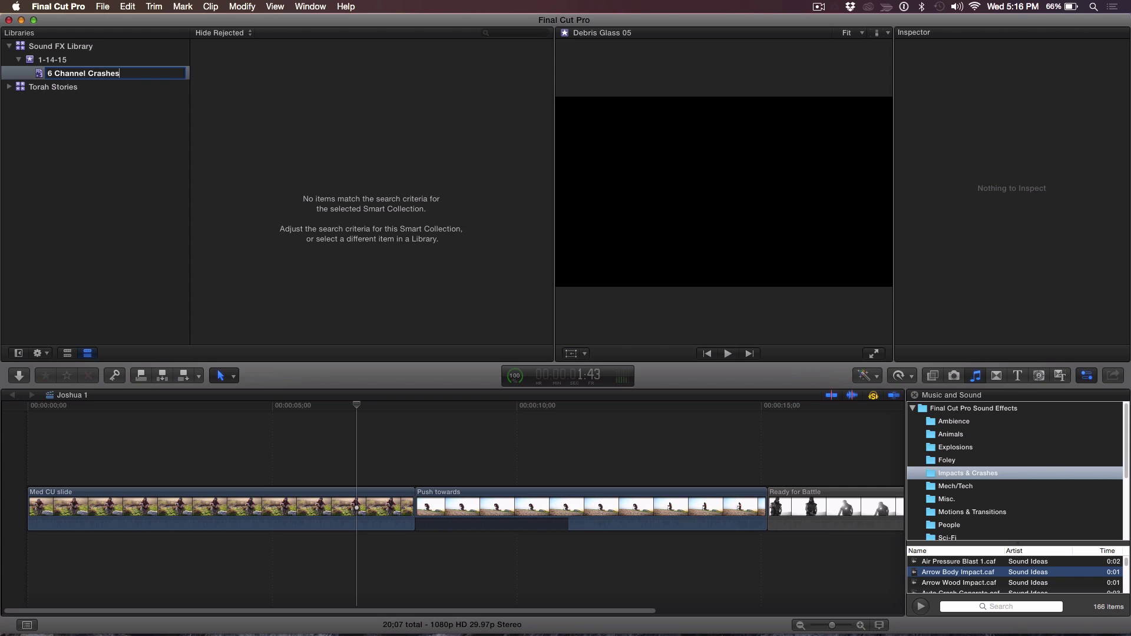
pyautogui.press('Return')
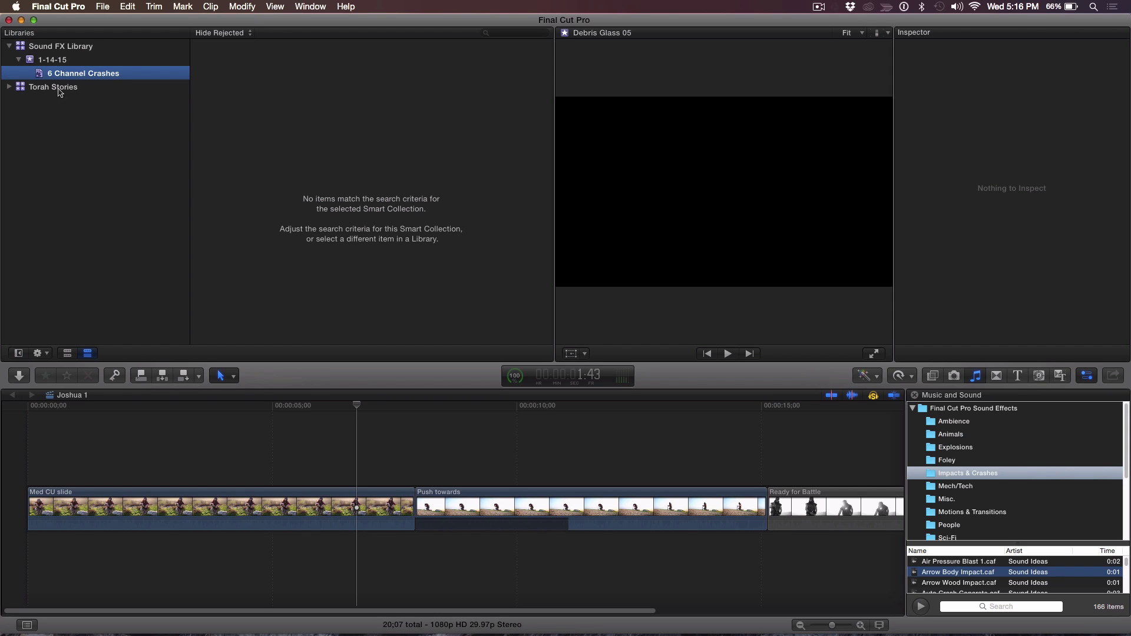
pyautogui.doubleClick(41, 76)
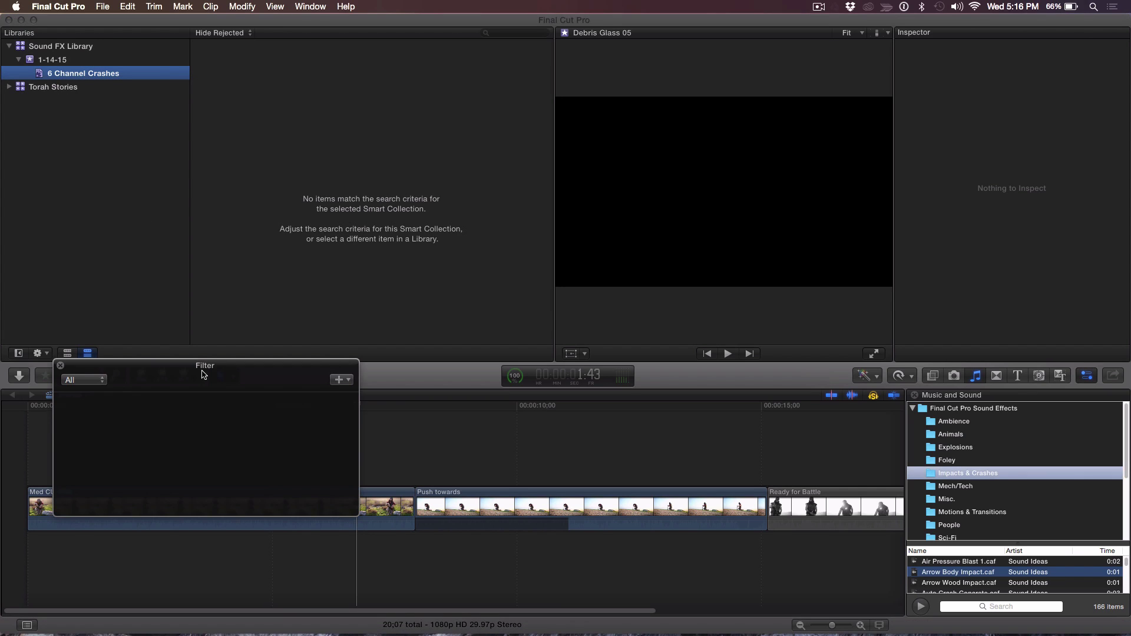
# Add a Media Type rule set to Audio Only in the collection's Filter window
pyautogui.moveTo(216, 371); pyautogui.dragTo(280, 127)
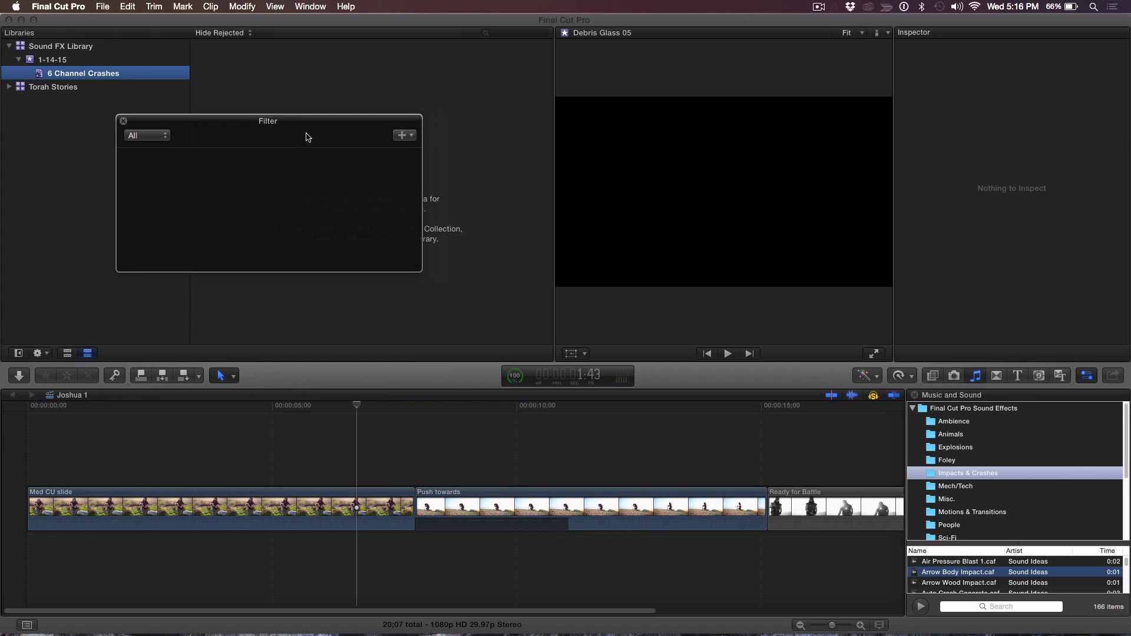
pyautogui.click(406, 142)
pyautogui.click(421, 170)
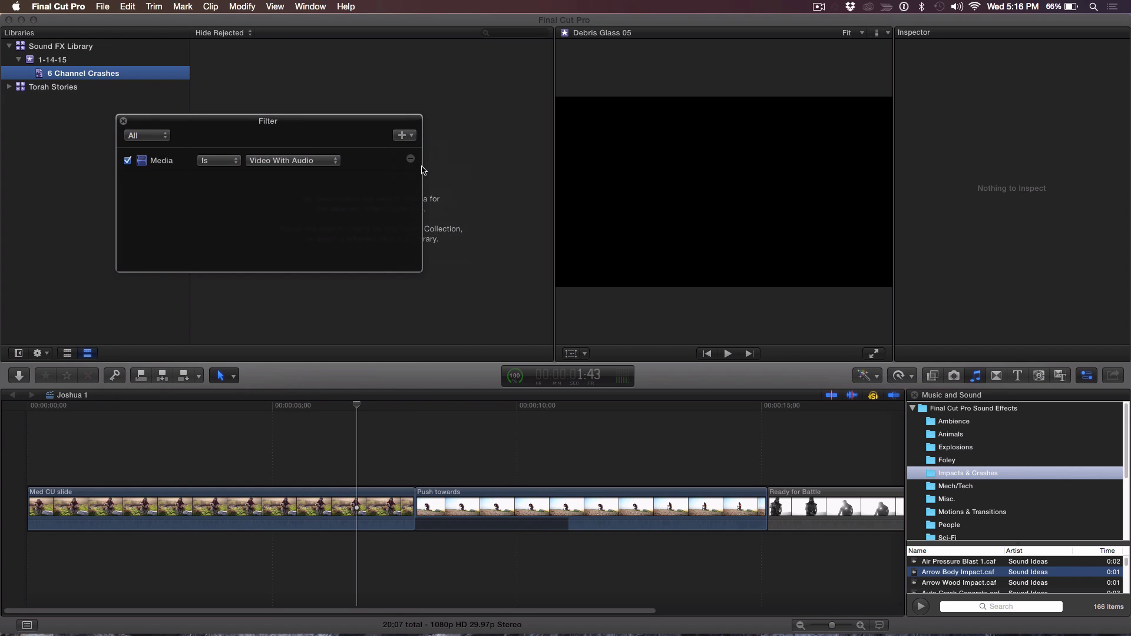
pyautogui.click(332, 162)
pyautogui.click(315, 183)
pyautogui.moveTo(309, 123); pyautogui.dragTo(435, 219)
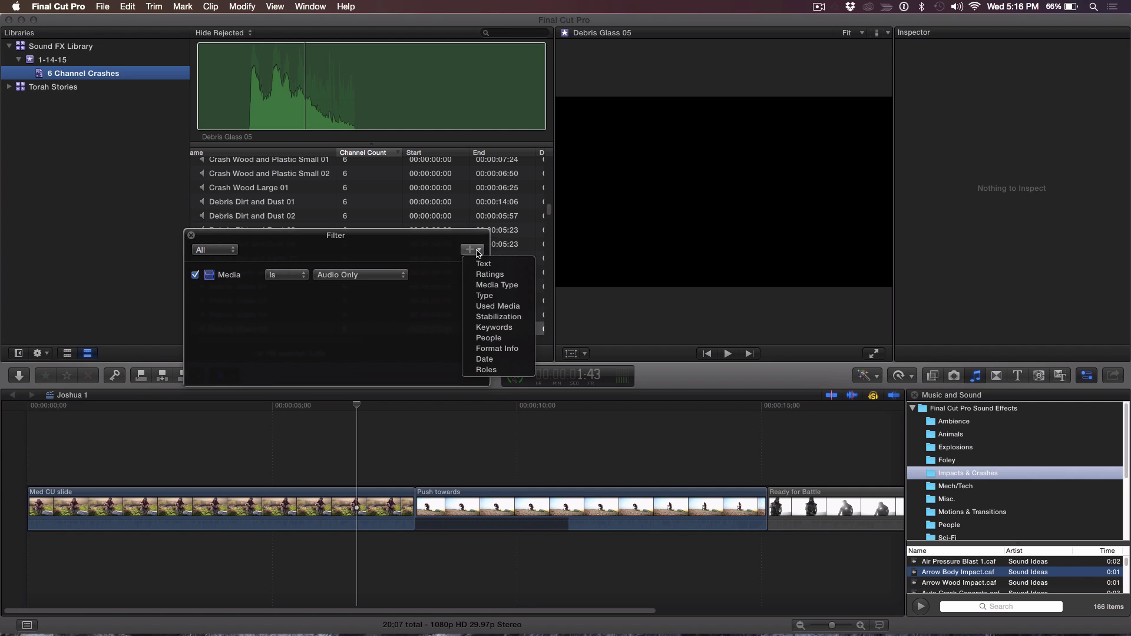
# Add a Format Info rule: Audio Output Channels includes 6
pyautogui.click(489, 349)
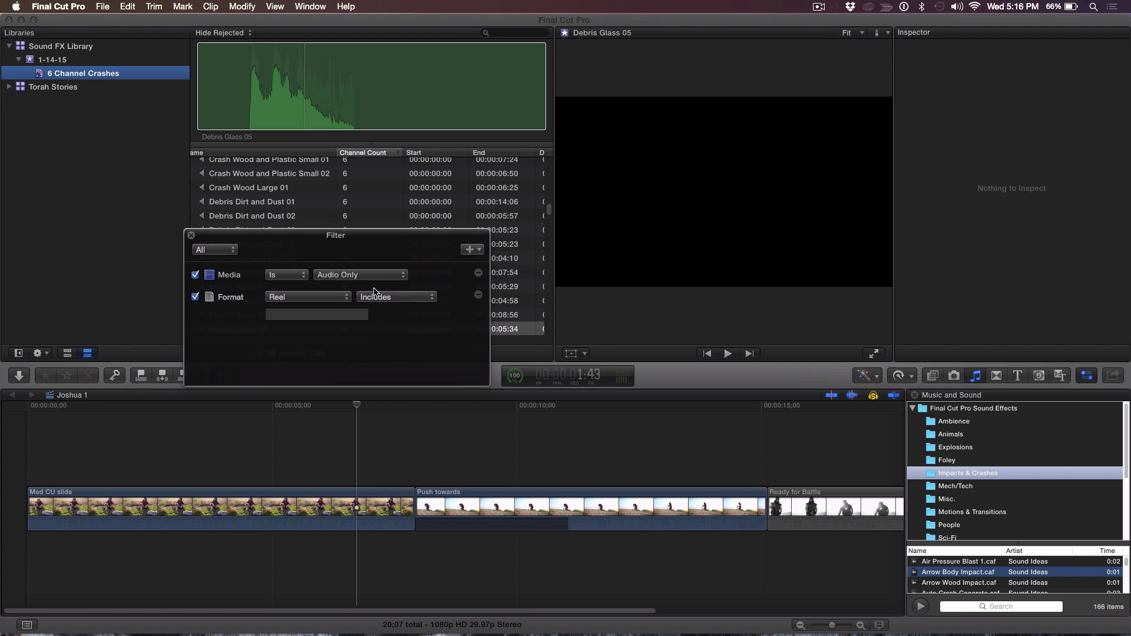
pyautogui.click(329, 299)
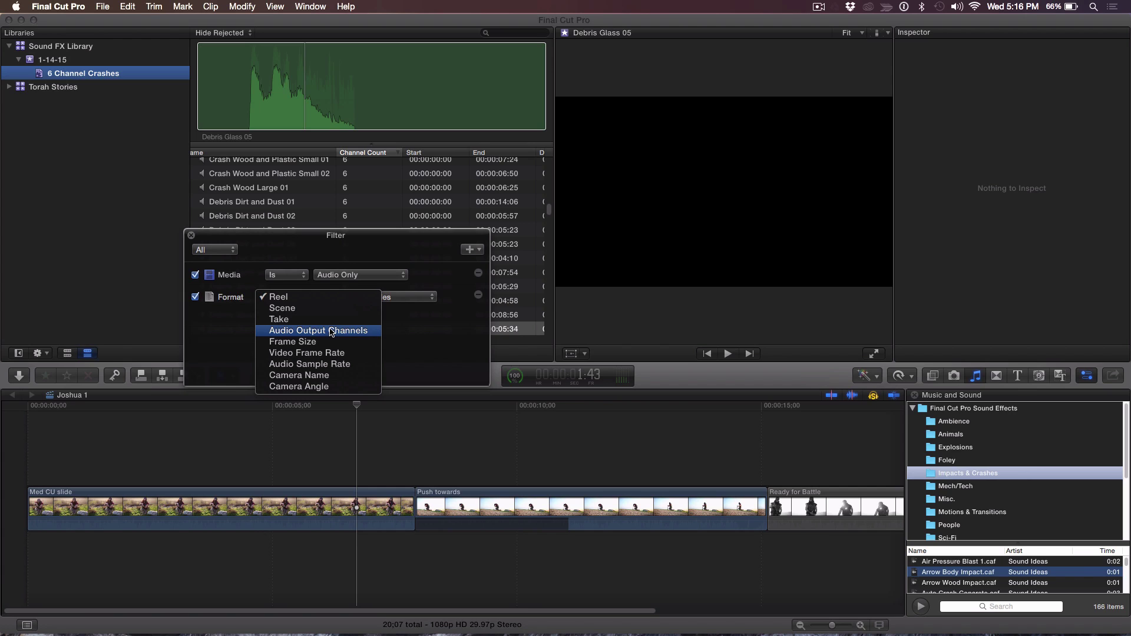
pyautogui.click(331, 330)
pyautogui.click(298, 316)
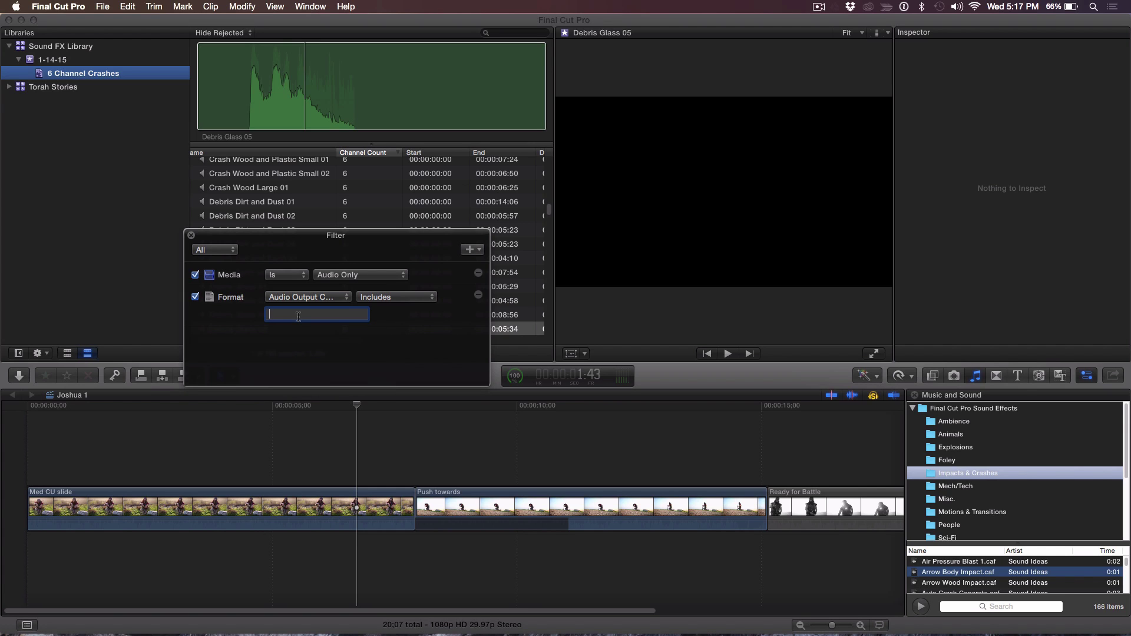
pyautogui.press('Return')
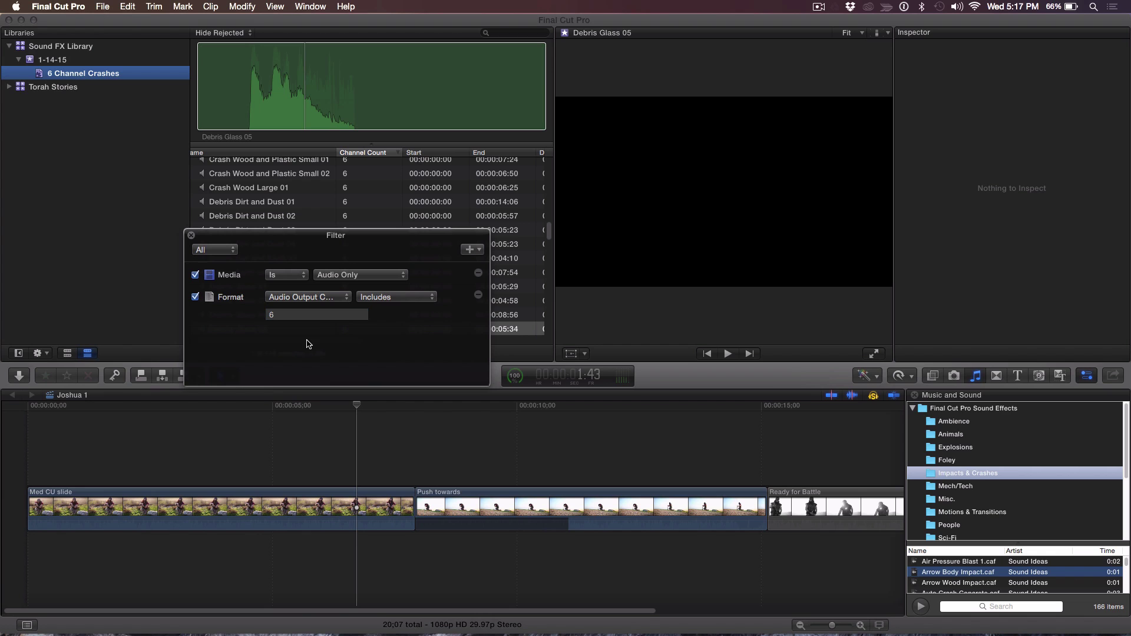
pyautogui.moveTo(340, 236); pyautogui.dragTo(394, 347)
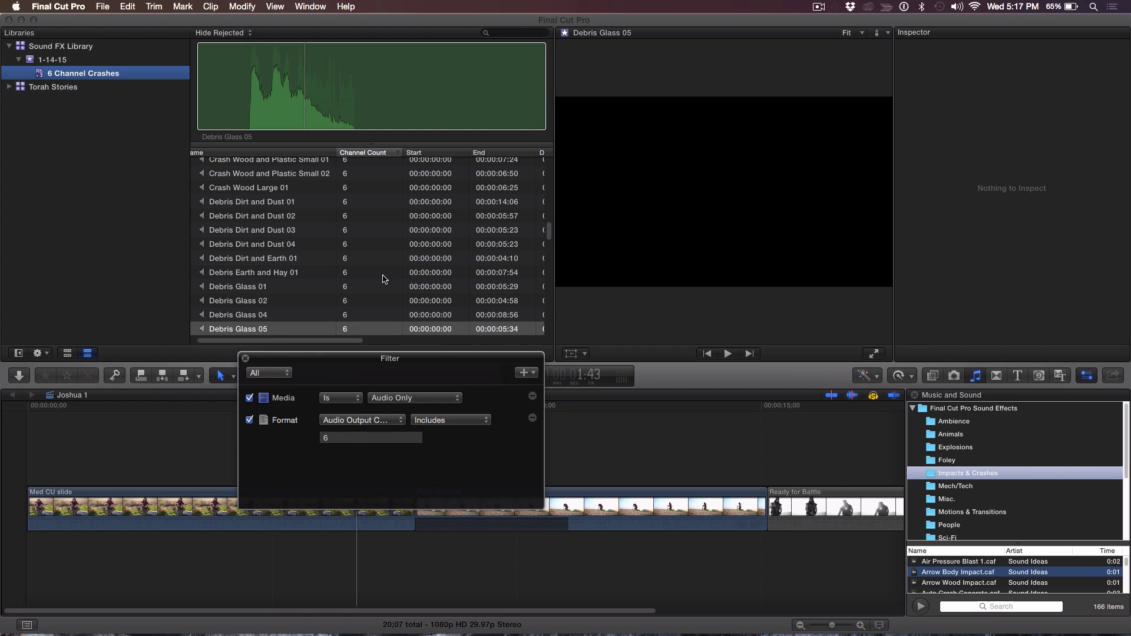
pyautogui.moveTo(473, 370); pyautogui.dragTo(398, 247)
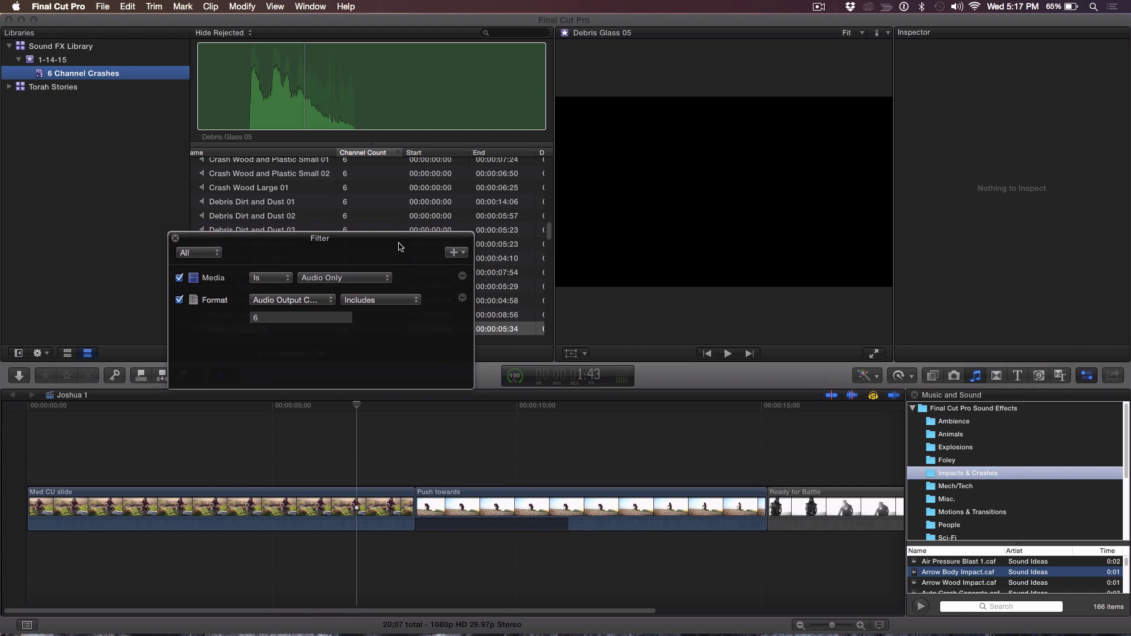
# Add a Text rule requiring clip names to include 'Crash'
pyautogui.click(457, 253)
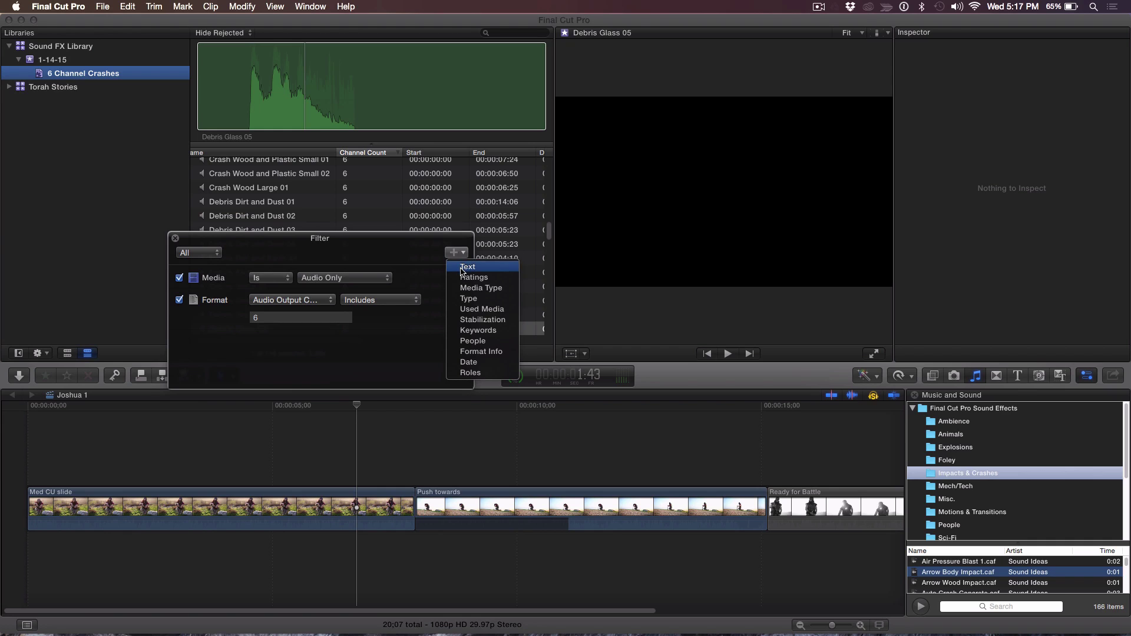
pyautogui.click(462, 267)
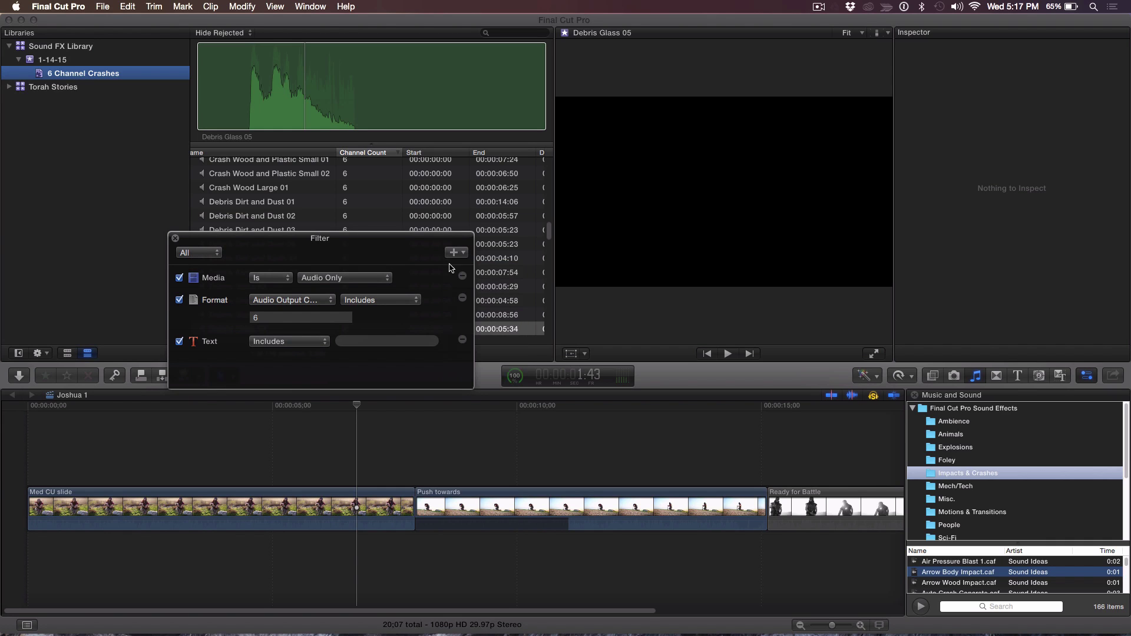
pyautogui.click(356, 345)
pyautogui.write('Crash')
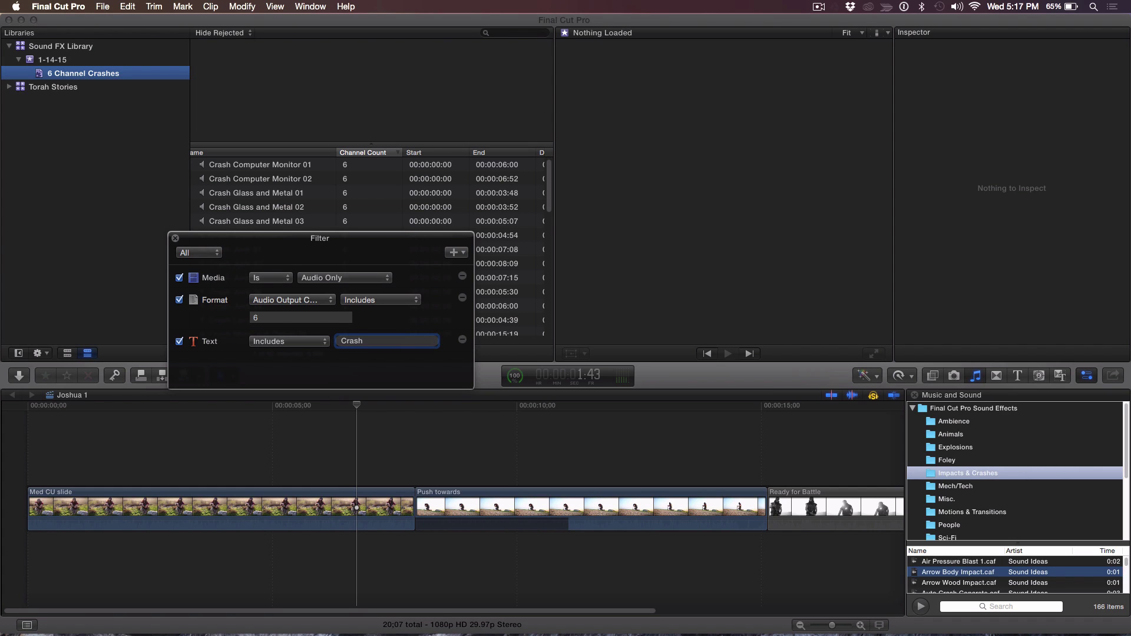
# Move the Filter window below the clip list and preview the Crash Junk 05 clip
pyautogui.moveTo(308, 244); pyautogui.dragTo(213, 358)
pyautogui.scroll(-5, 302, 257)
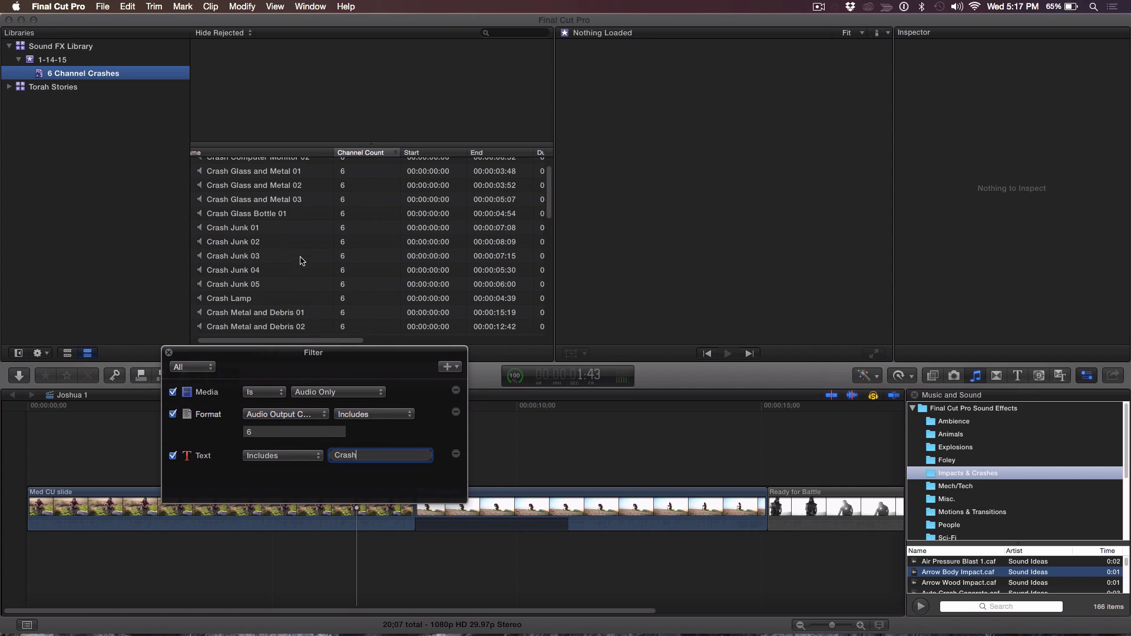
pyautogui.click(255, 255)
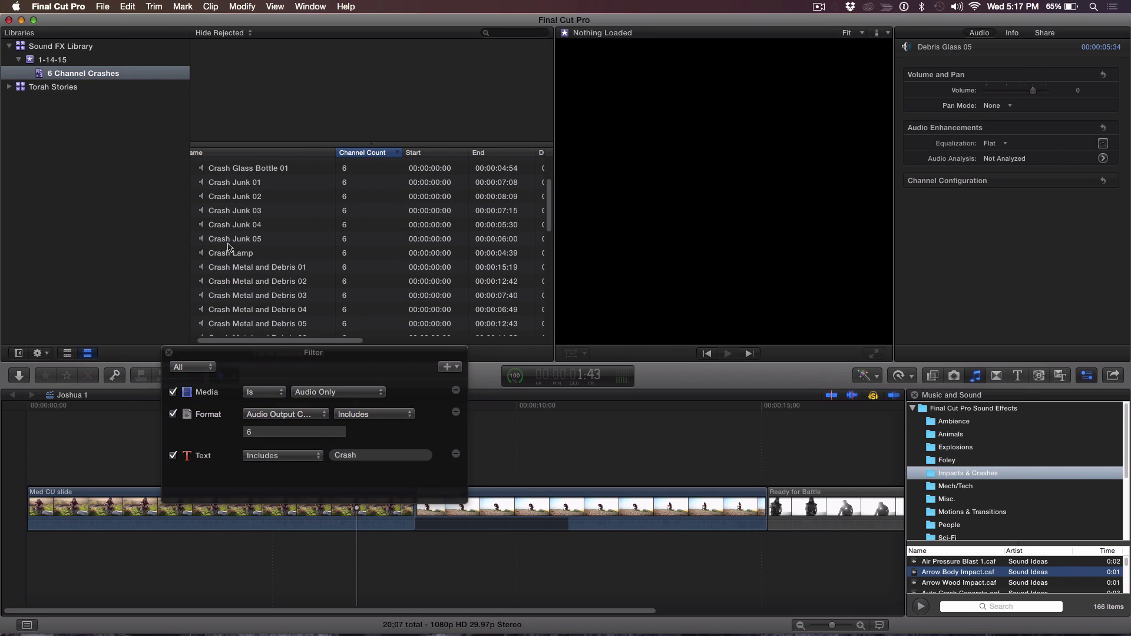
pyautogui.click(228, 242)
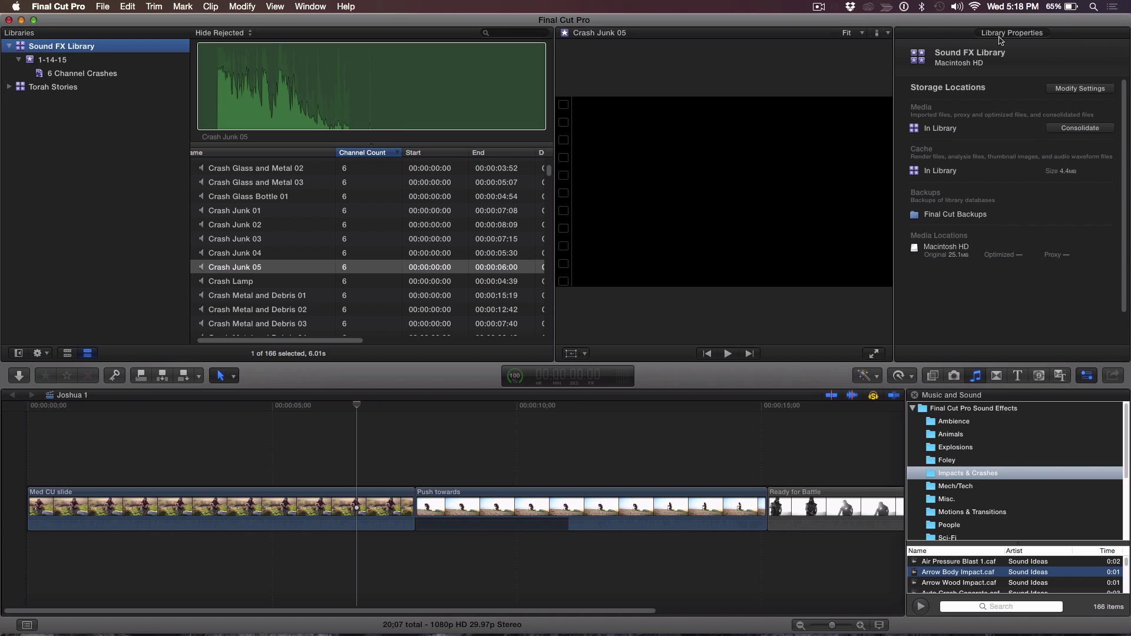
pyautogui.click(1082, 129)
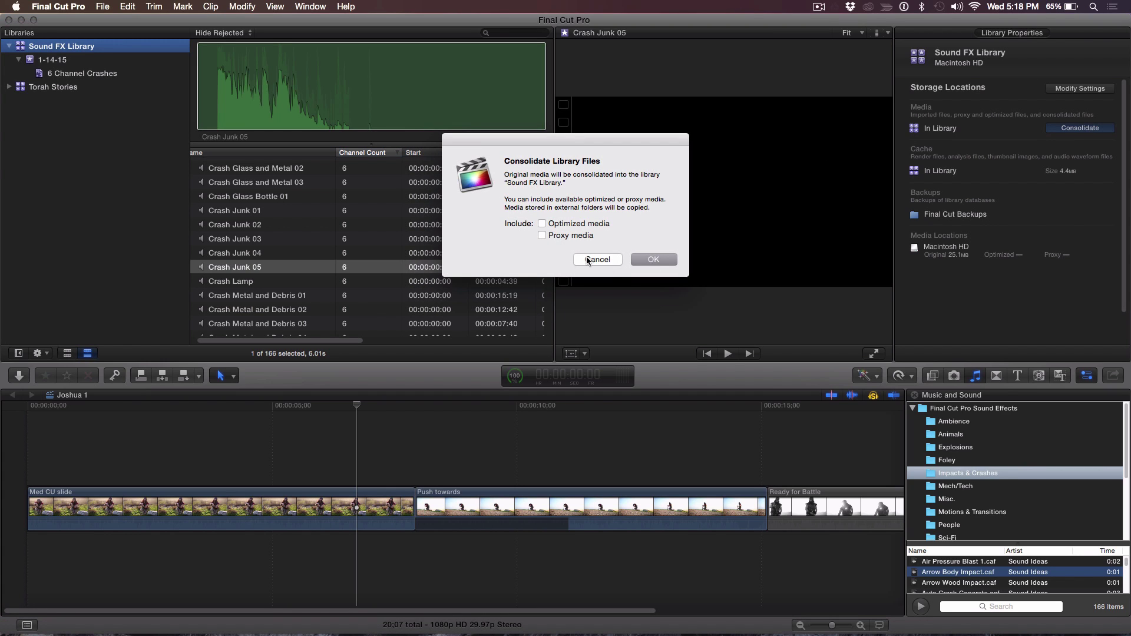
pyautogui.click(648, 261)
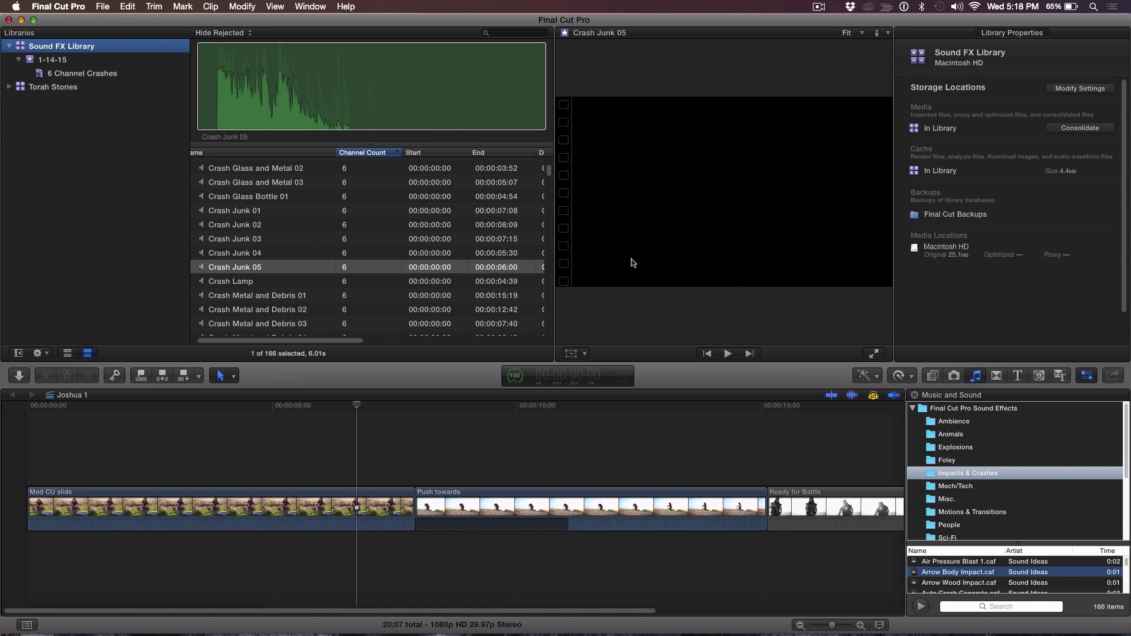